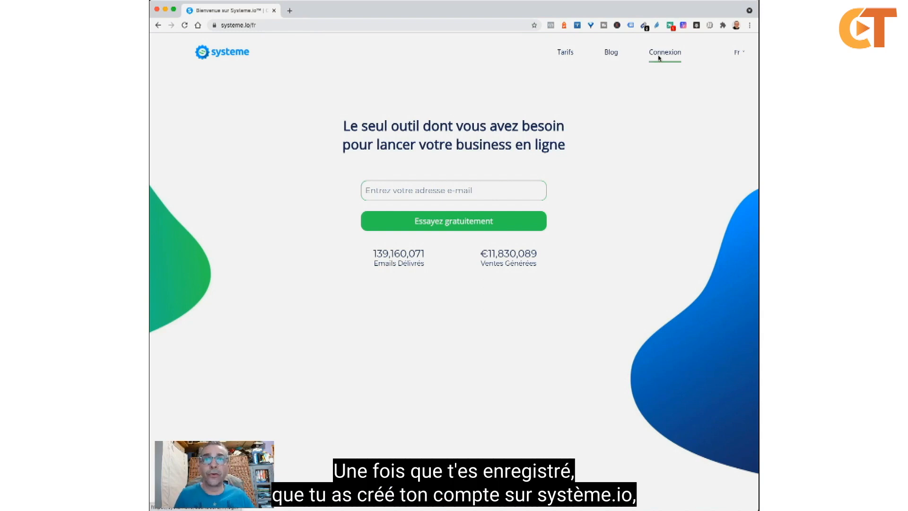
Sign in to the account and examine the affiliate dashboard's commission statistics, promotion link section and marketplace offers.
{"action": "left_click", "coordinate": [658, 57]}
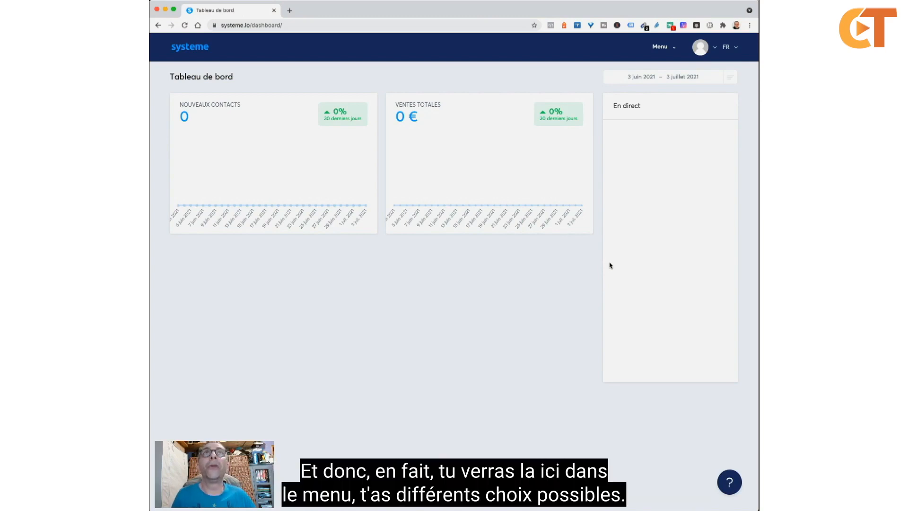
{"action": "left_click", "coordinate": [662, 48]}
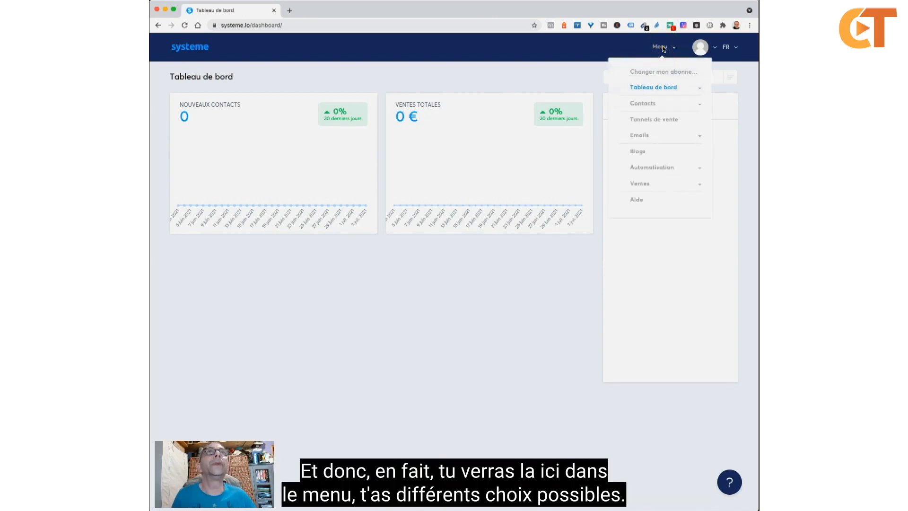
{"action": "left_click", "coordinate": [699, 89]}
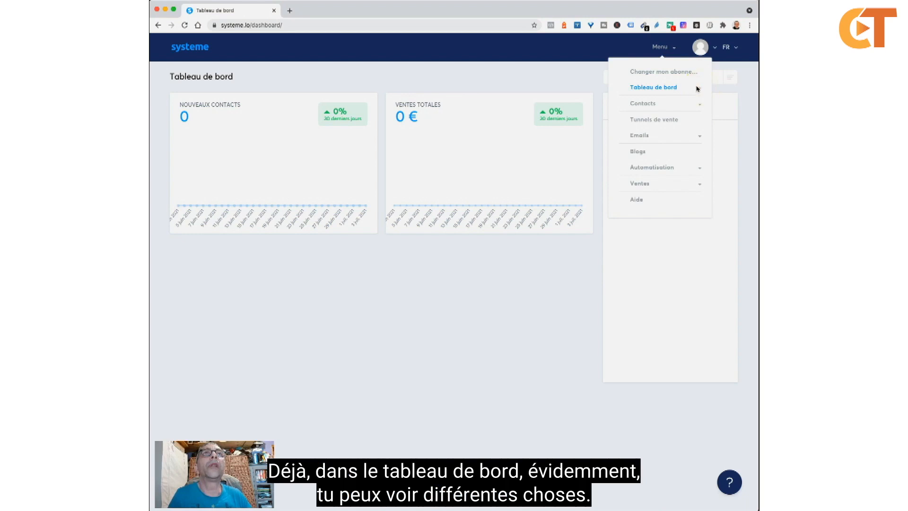
{"action": "left_click", "coordinate": [698, 88]}
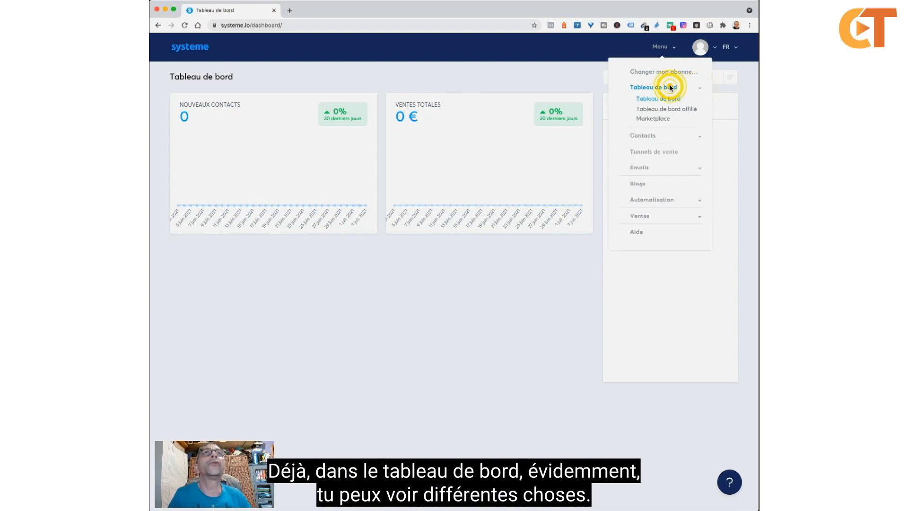
{"action": "left_click", "coordinate": [668, 109]}
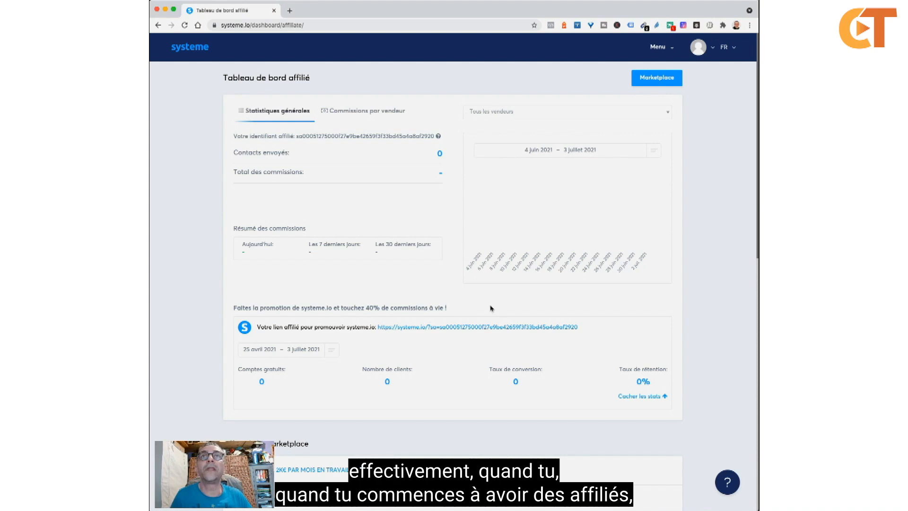
{"action": "scroll", "coordinate": [483, 306], "scroll_direction": "down", "scroll_amount": 1}
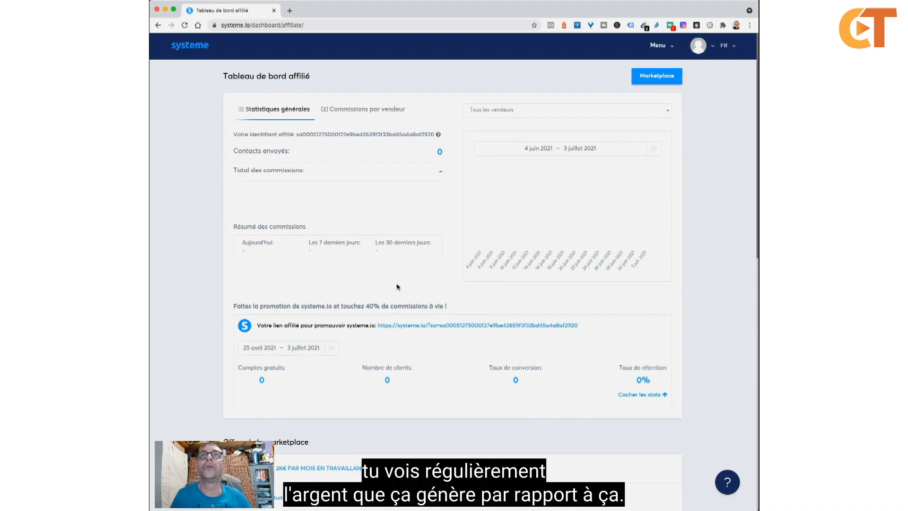
{"action": "scroll", "coordinate": [397, 286], "scroll_direction": "down", "scroll_amount": 5}
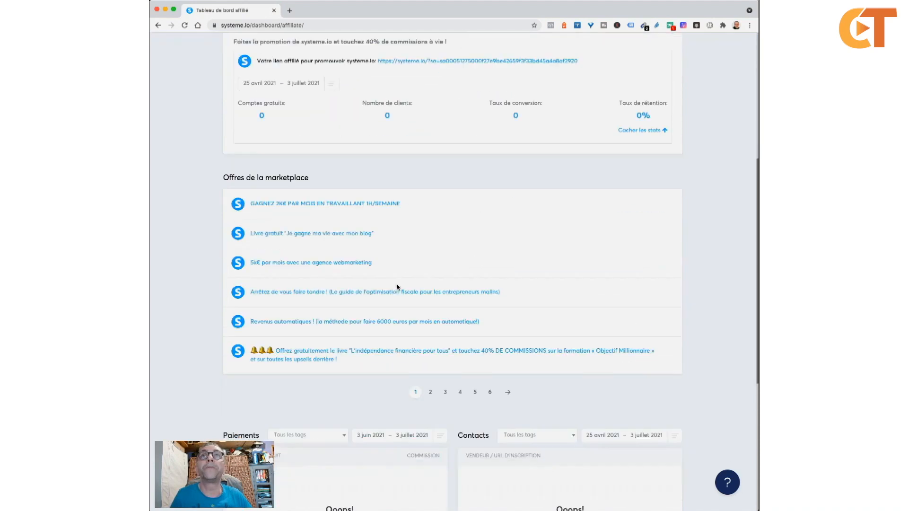
{"action": "scroll", "coordinate": [397, 286], "scroll_direction": "down", "scroll_amount": 1}
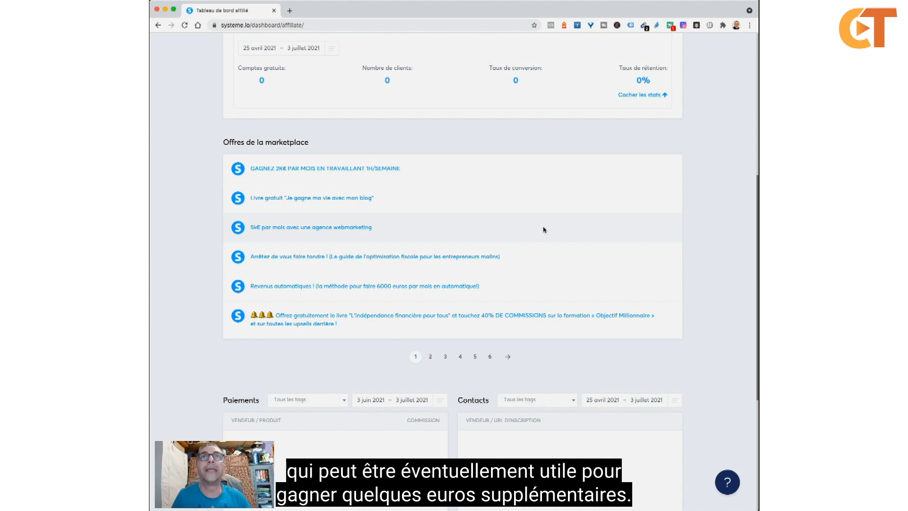
{"action": "scroll", "coordinate": [711, 222], "scroll_direction": "up", "scroll_amount": 6}
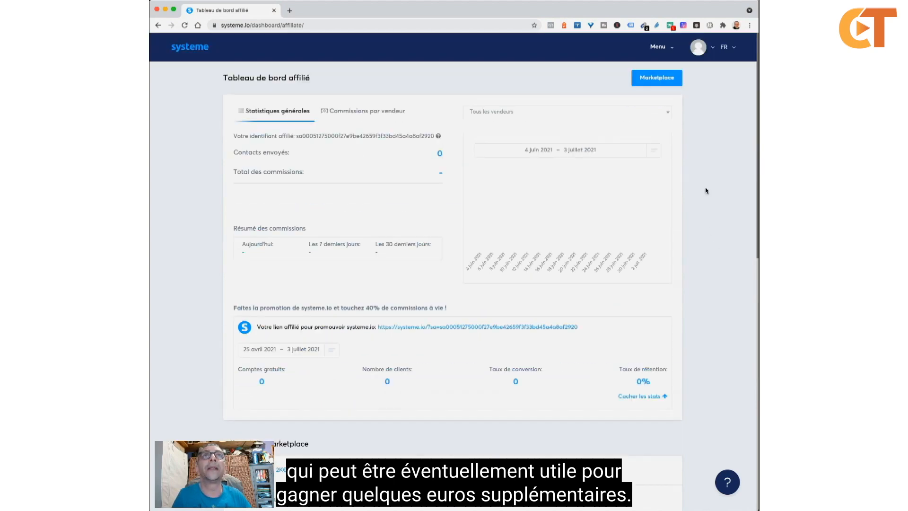
In the contact tag management, rename the existing tag as Prospects and save it.
{"action": "left_click", "coordinate": [671, 49]}
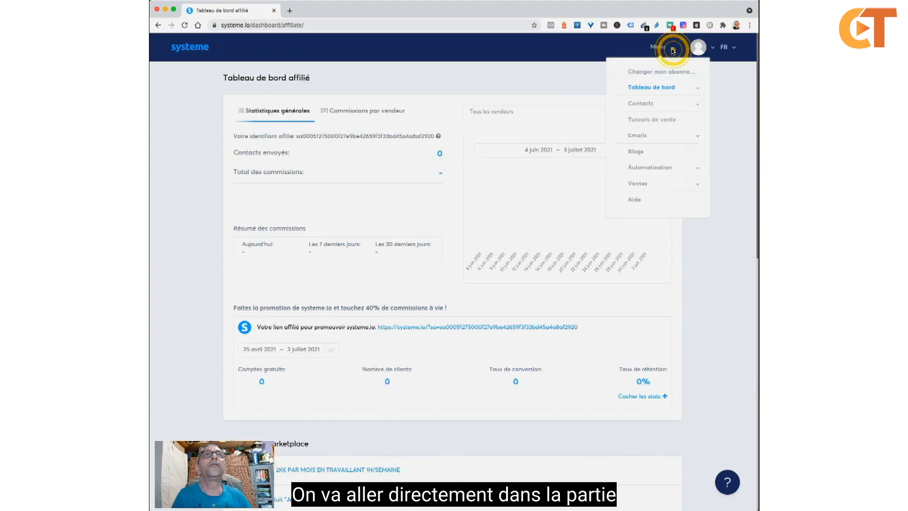
{"action": "left_click", "coordinate": [639, 107]}
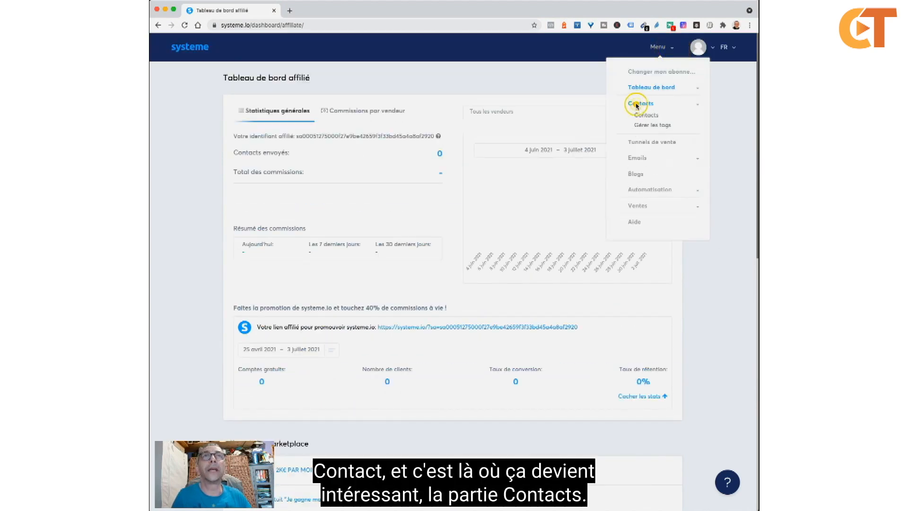
{"action": "left_click", "coordinate": [651, 126]}
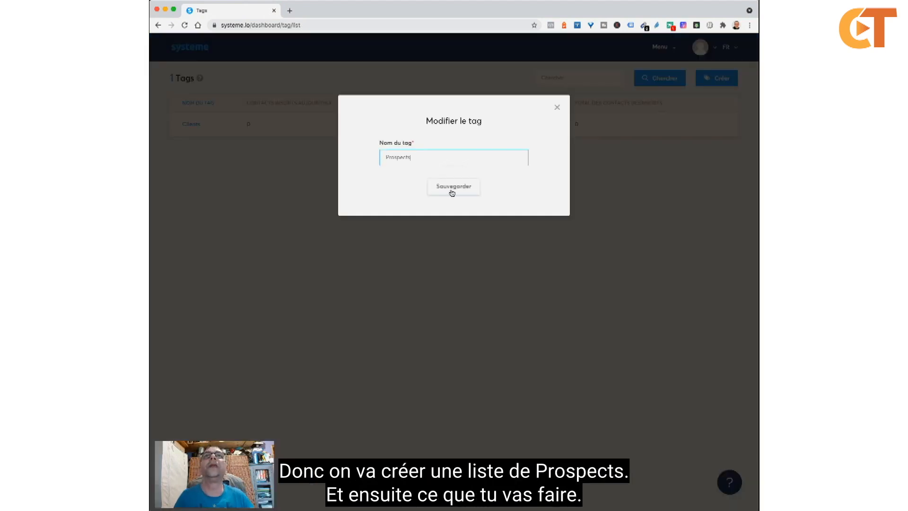
{"action": "left_click", "coordinate": [454, 188]}
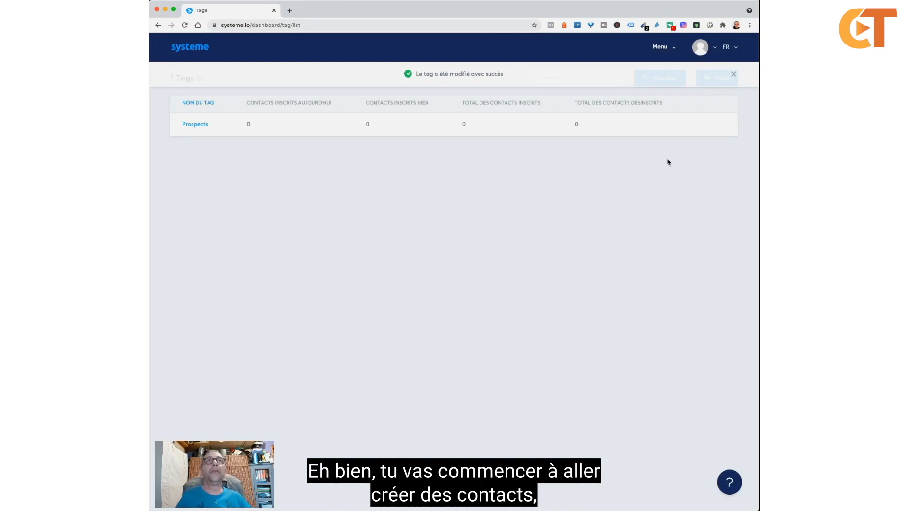
Start a new contact in the contacts list and fill in the contact's email address and first name.
{"action": "left_click", "coordinate": [672, 49]}
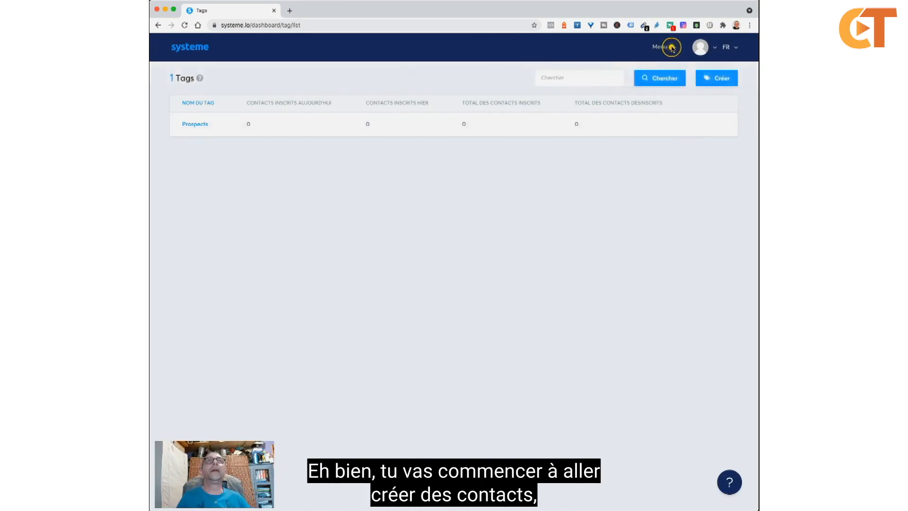
{"action": "left_click", "coordinate": [650, 103]}
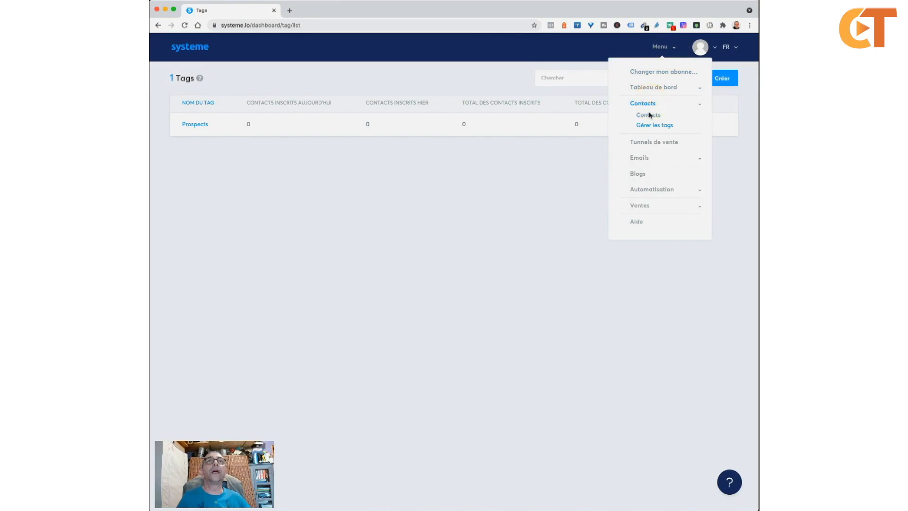
{"action": "left_click", "coordinate": [648, 116]}
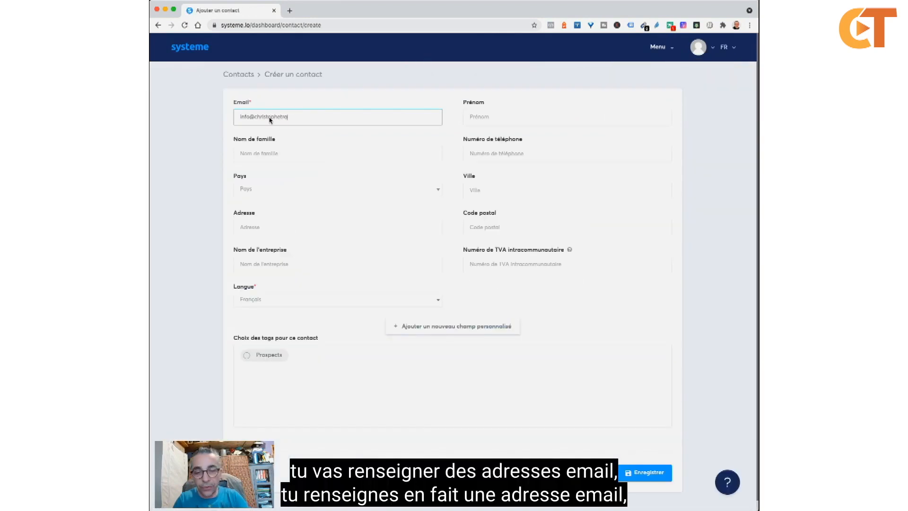
{"action": "type", "text": "in.fr"}
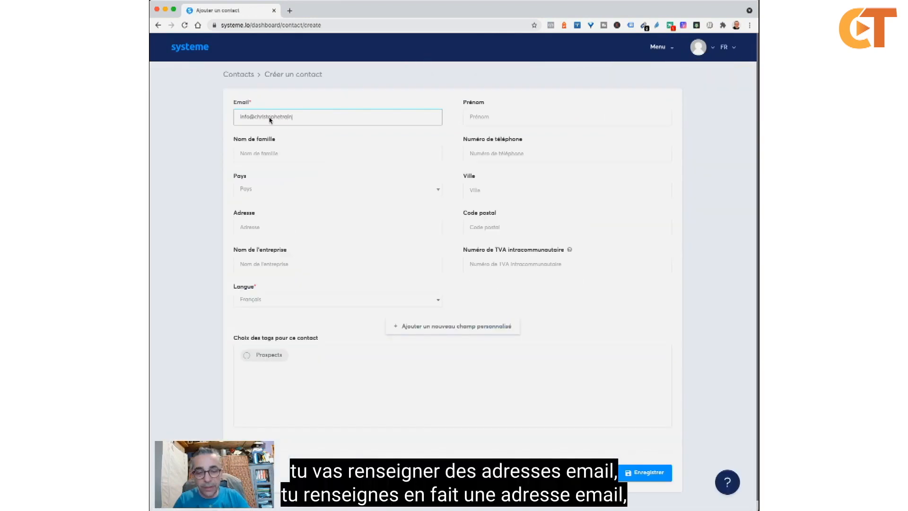
{"action": "left_click", "coordinate": [498, 115]}
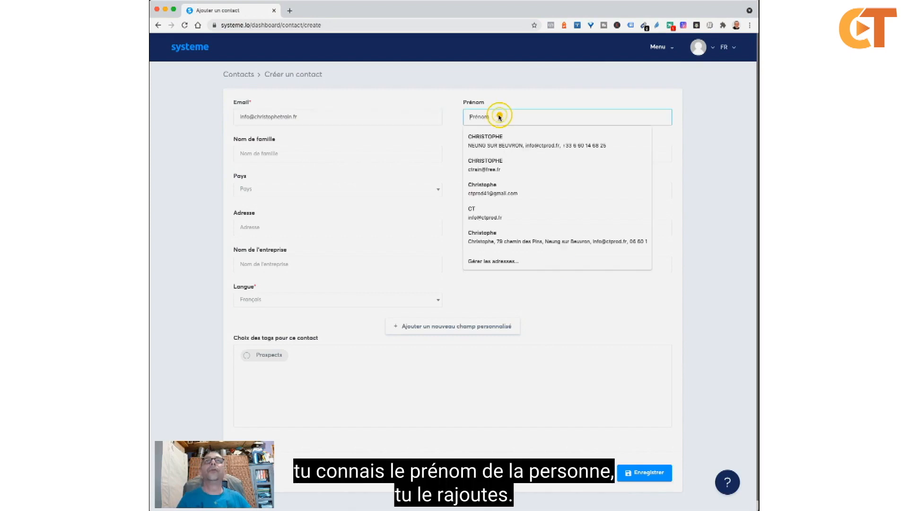
{"action": "type", "text": "Christophe"}
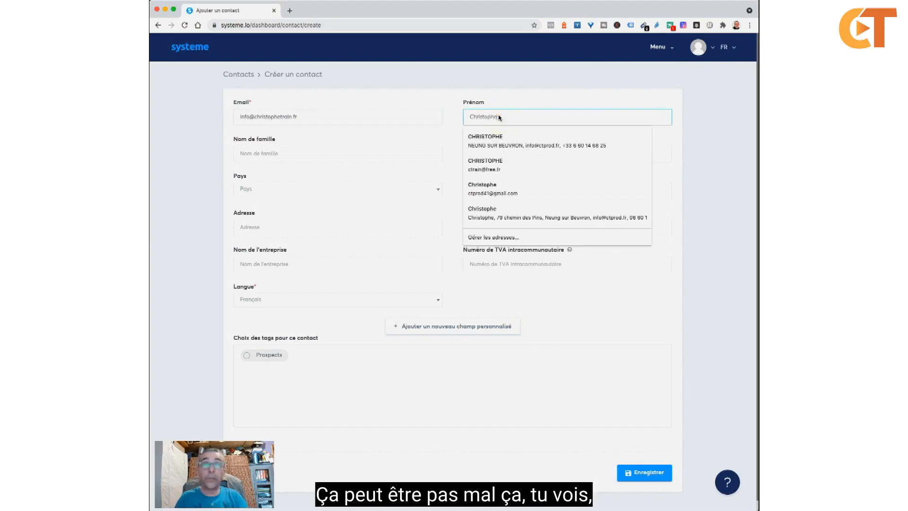
{"action": "left_click", "coordinate": [731, 158]}
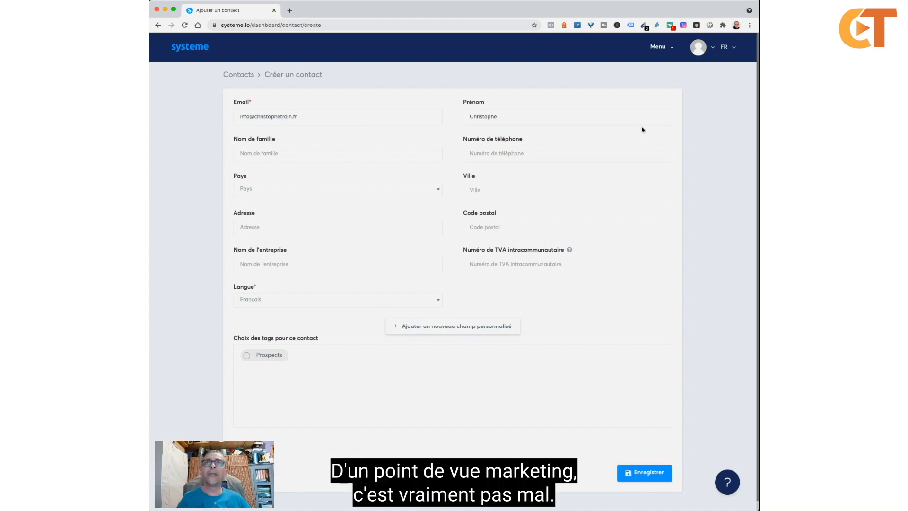
Assign the Prospects tag to the new contact and save the contact.
{"action": "scroll", "coordinate": [658, 172], "scroll_direction": "down", "scroll_amount": 1}
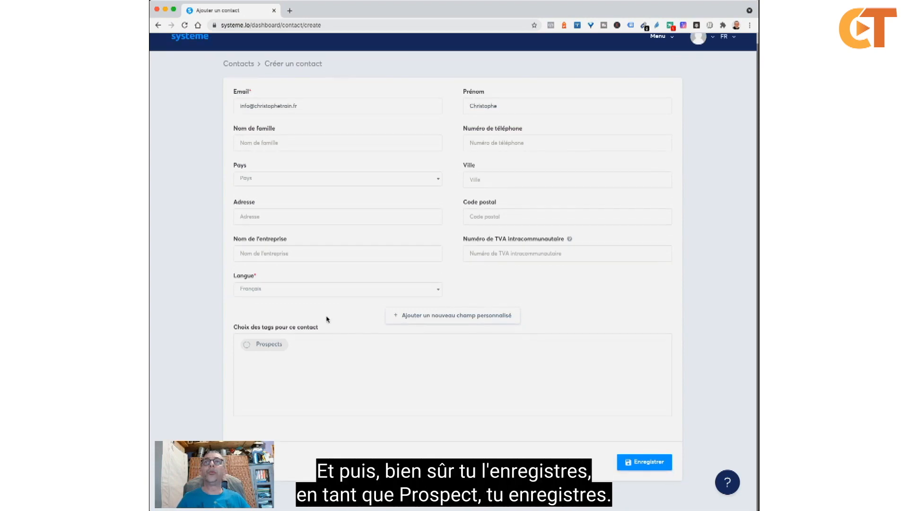
{"action": "left_click", "coordinate": [247, 348]}
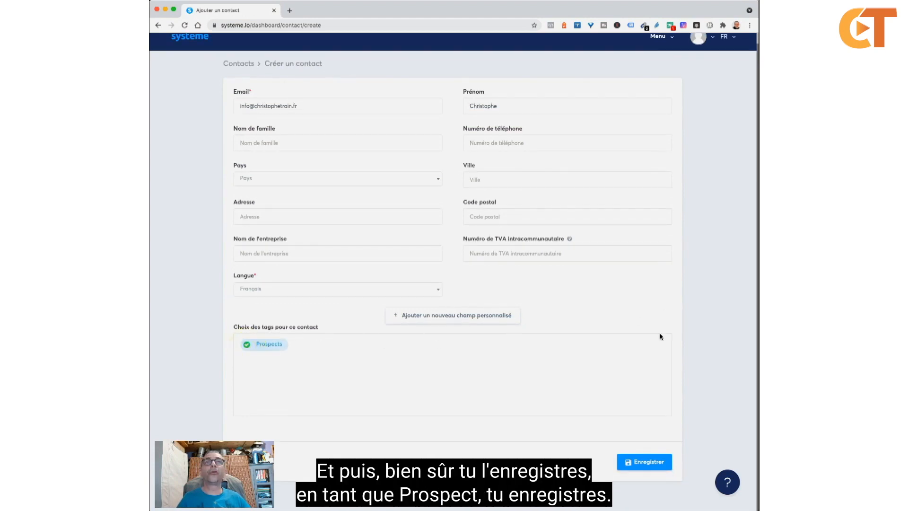
{"action": "left_click", "coordinate": [641, 461]}
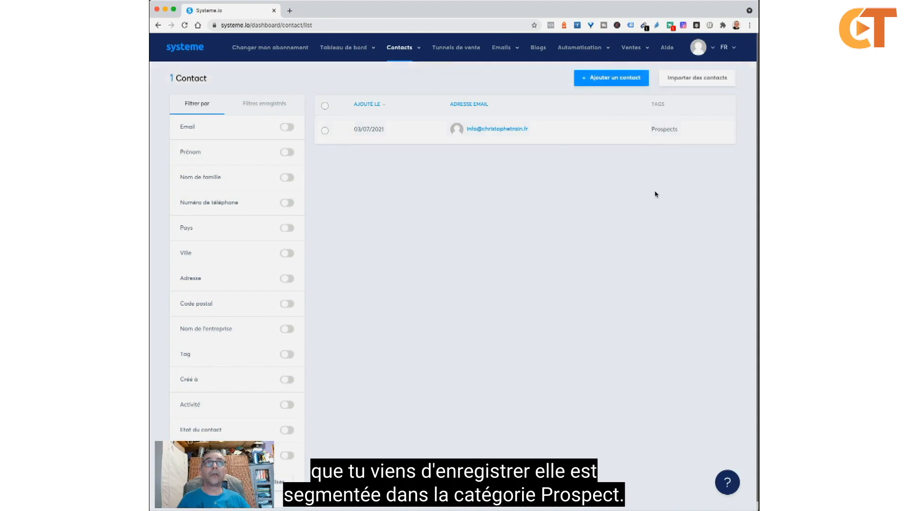
Create a new sales funnel named "email" with the goal "Construisez votre audience".
{"action": "mouse_move", "coordinate": [400, 56]}
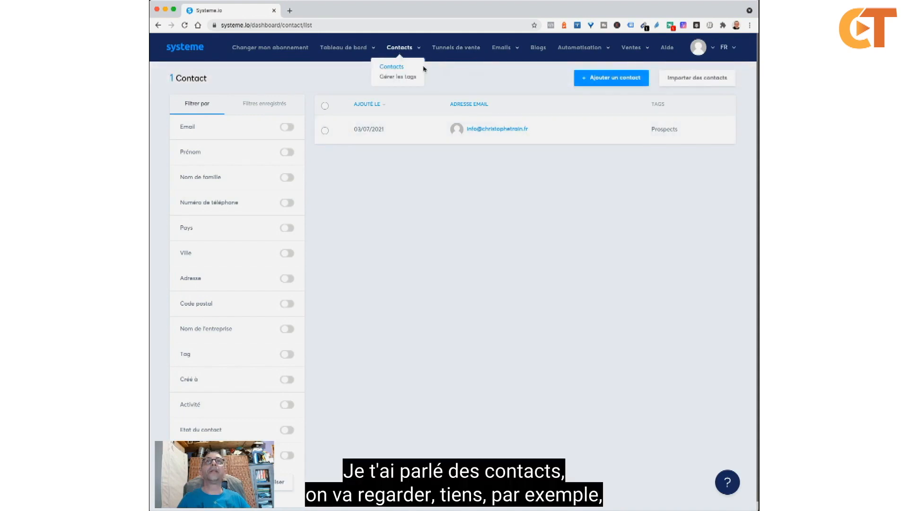
{"action": "left_click", "coordinate": [456, 47]}
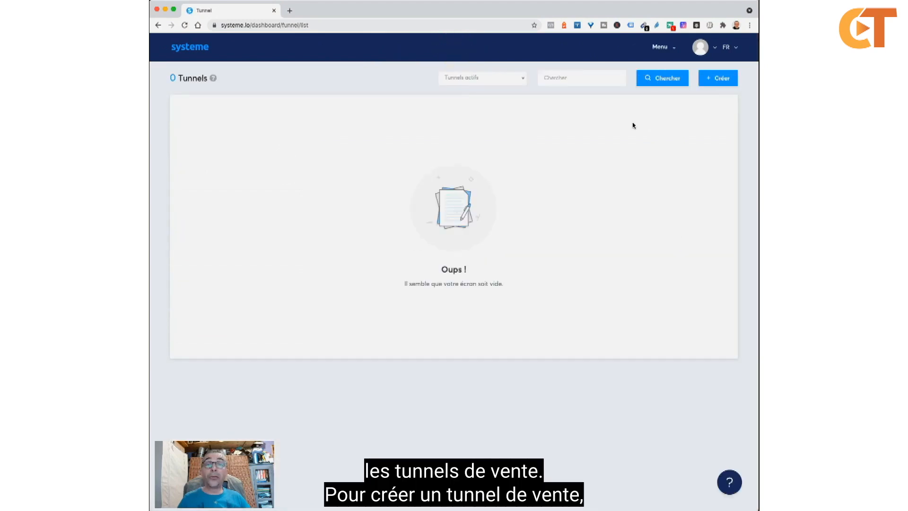
{"action": "left_click", "coordinate": [719, 82]}
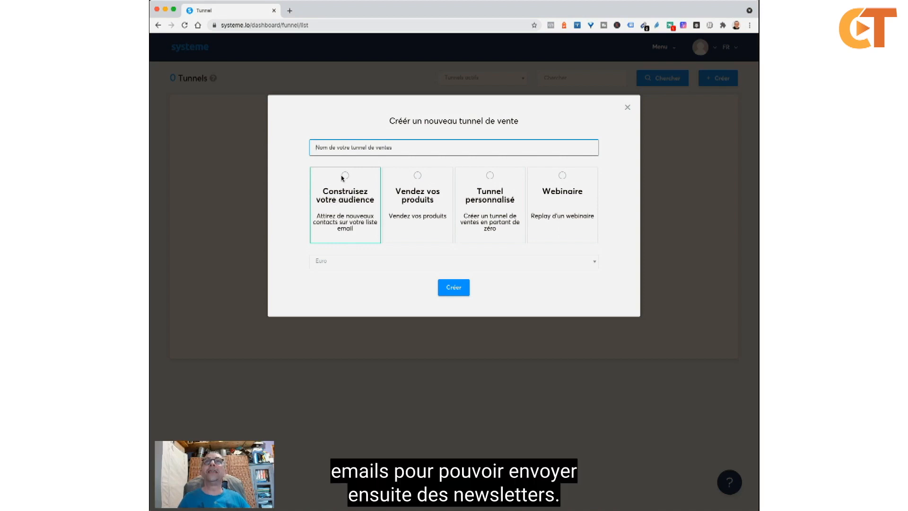
{"action": "left_click", "coordinate": [337, 147]}
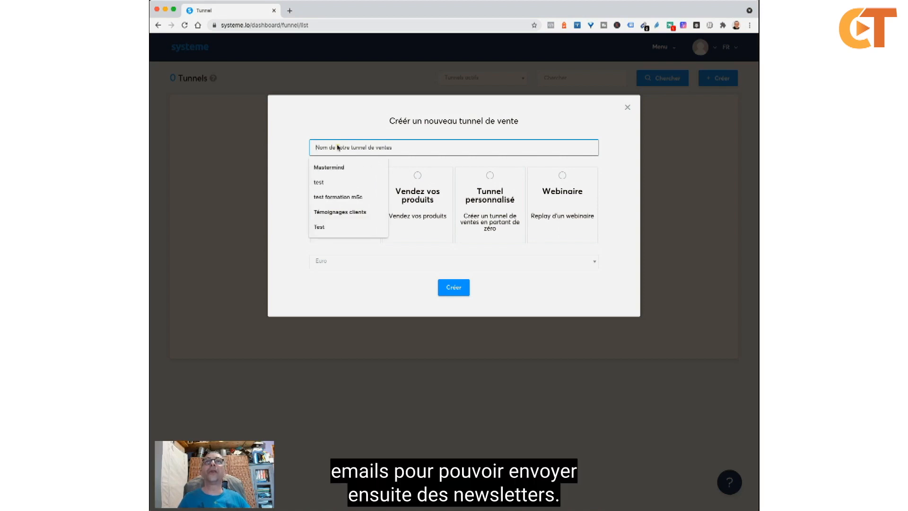
{"action": "type", "text": "email"}
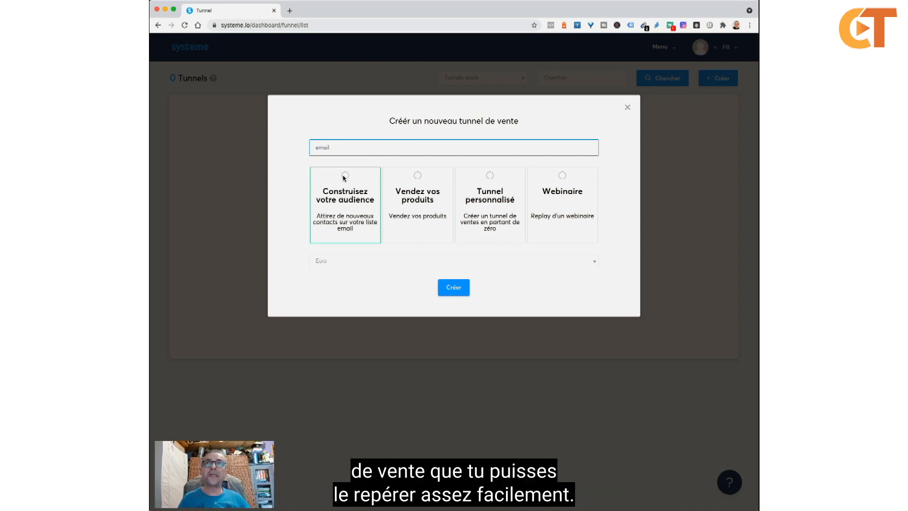
{"action": "left_click", "coordinate": [345, 175]}
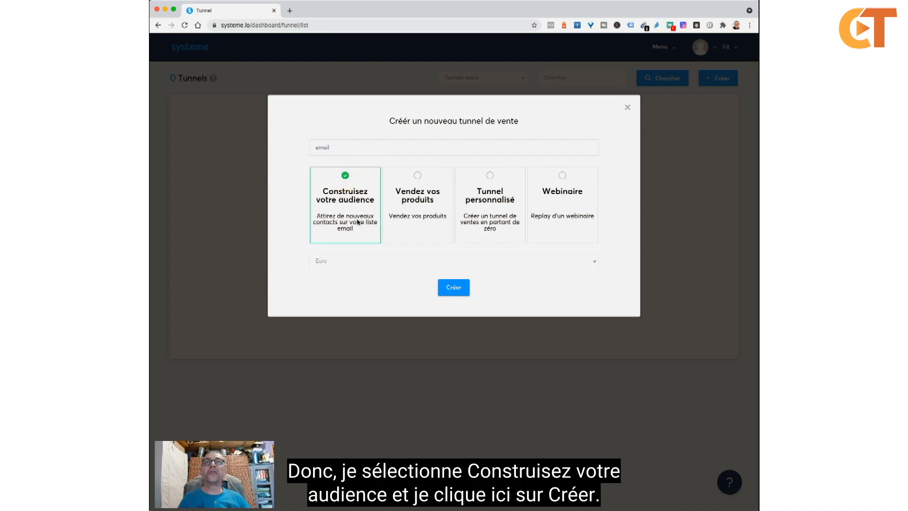
{"action": "left_click", "coordinate": [454, 288]}
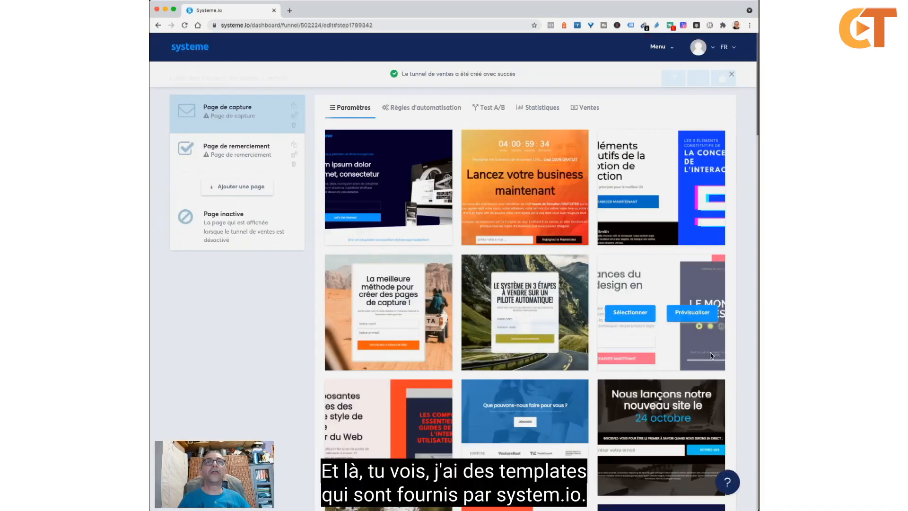
Look through the templates offered for the funnel's "Page de capture" to find a suitable design.
{"action": "scroll", "coordinate": [741, 314], "scroll_direction": "down", "scroll_amount": 2}
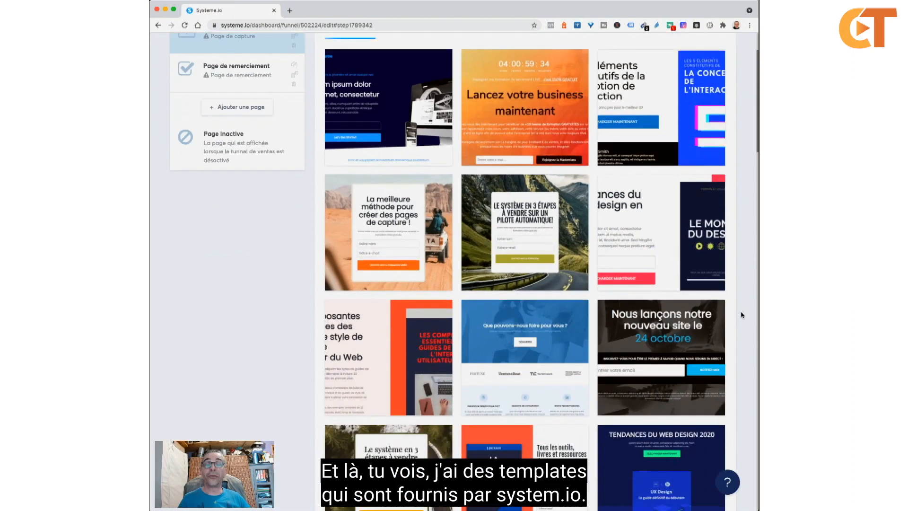
{"action": "scroll", "coordinate": [741, 314], "scroll_direction": "down", "scroll_amount": 10}
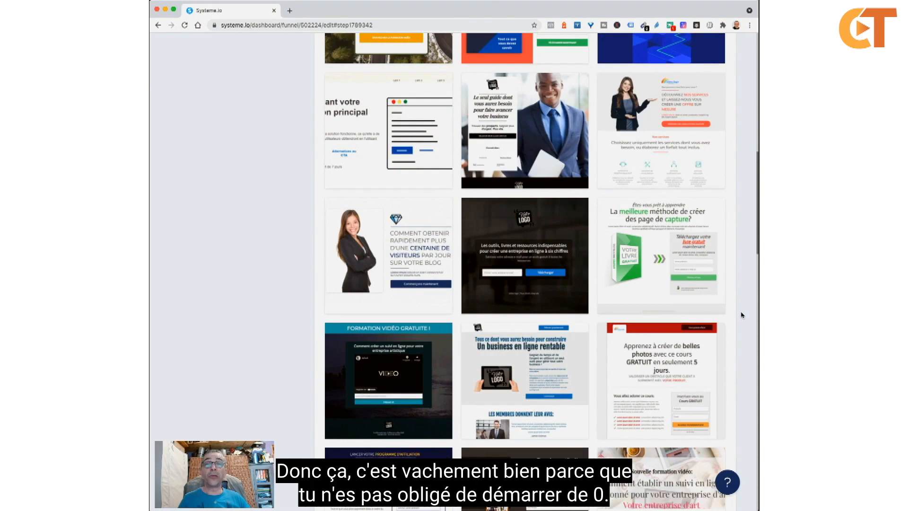
{"action": "scroll", "coordinate": [741, 314], "scroll_direction": "down", "scroll_amount": 9}
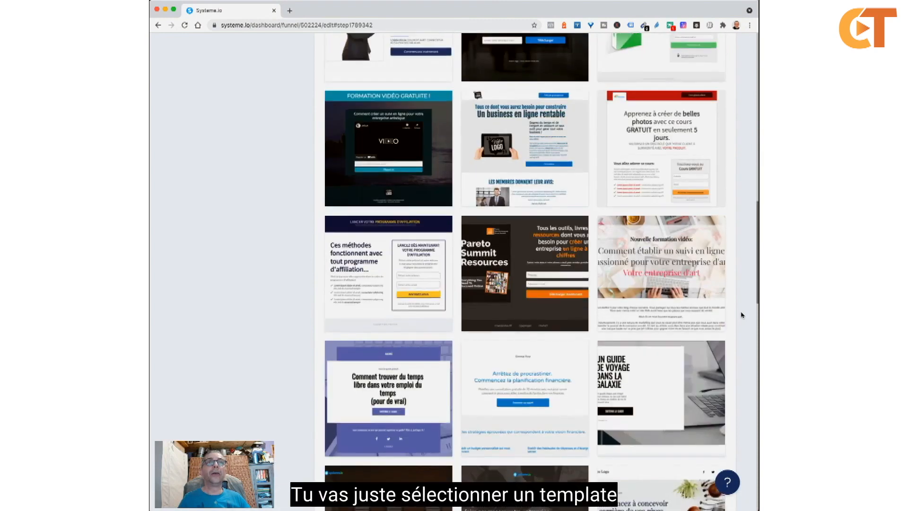
{"action": "scroll", "coordinate": [741, 314], "scroll_direction": "down", "scroll_amount": 8}
{"action": "scroll", "coordinate": [742, 314], "scroll_direction": "down", "scroll_amount": 5}
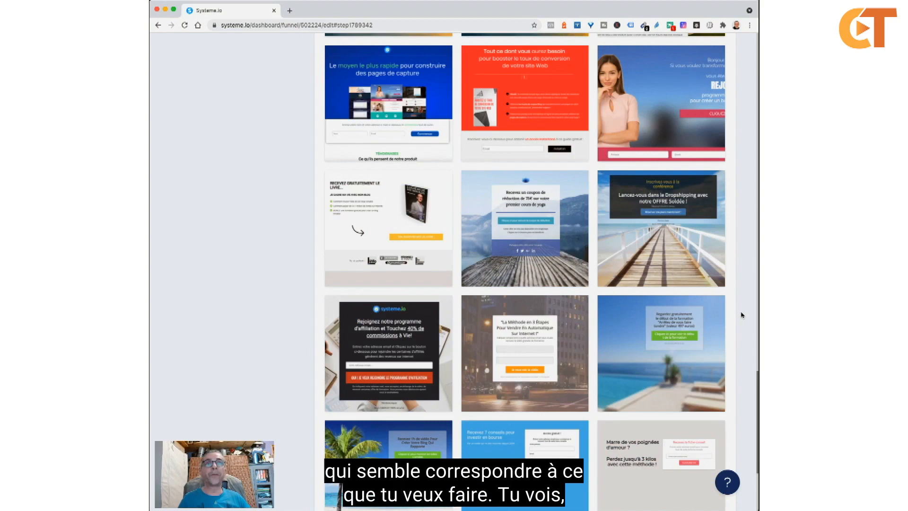
{"action": "scroll", "coordinate": [741, 314], "scroll_direction": "down", "scroll_amount": 4}
{"action": "scroll", "coordinate": [741, 314], "scroll_direction": "up", "scroll_amount": 20}
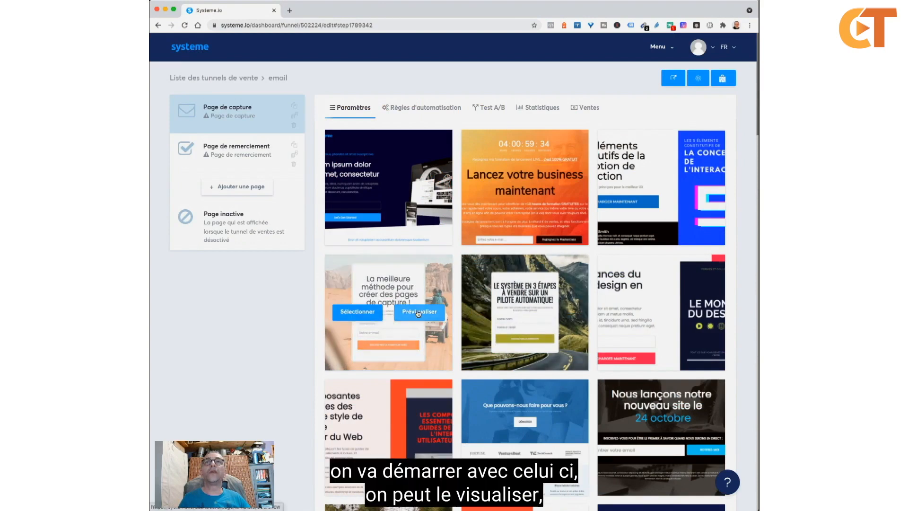
Preview the desert-background template "La meilleure méthode pour créer des pages de capture !" and select it for the capture page.
{"action": "left_click", "coordinate": [418, 312]}
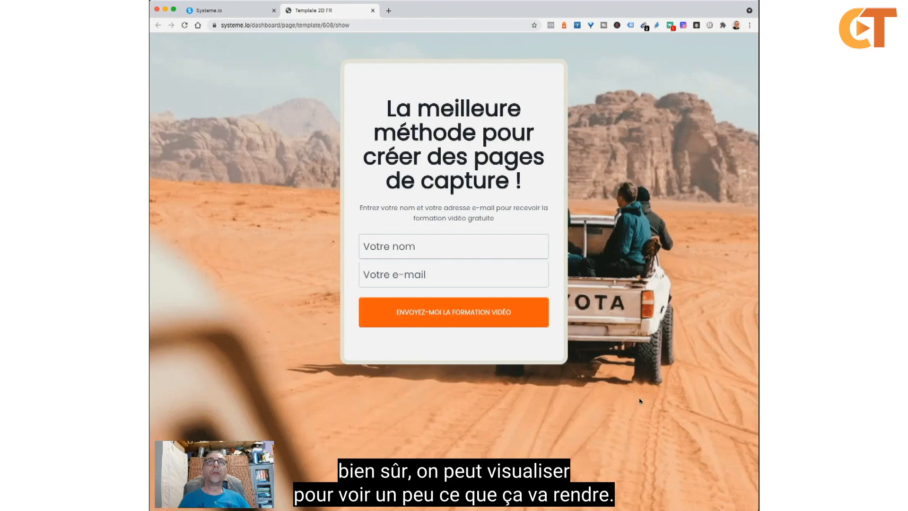
{"action": "left_click", "coordinate": [373, 11]}
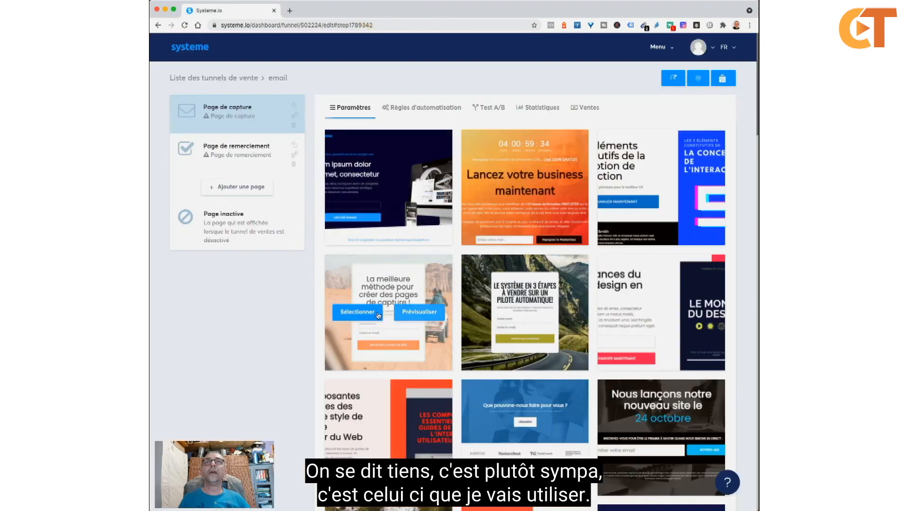
{"action": "left_click", "coordinate": [357, 312]}
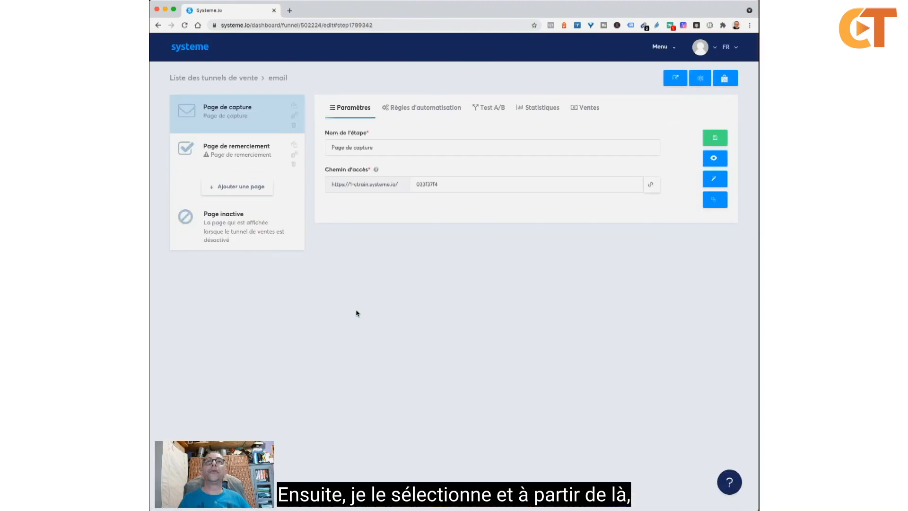
Open the capture page for editing and replace its headline with "Abonne-toi maintenant !".
{"action": "left_click", "coordinate": [714, 179]}
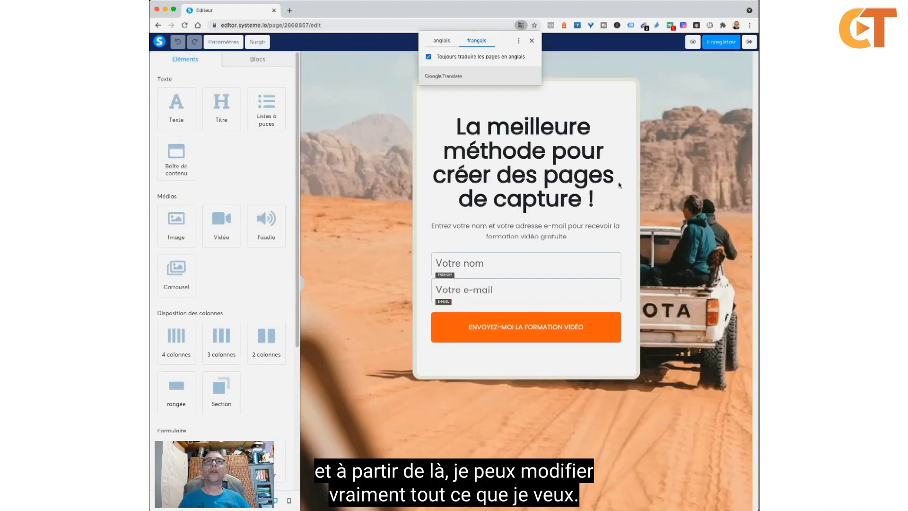
{"action": "left_click", "coordinate": [517, 171]}
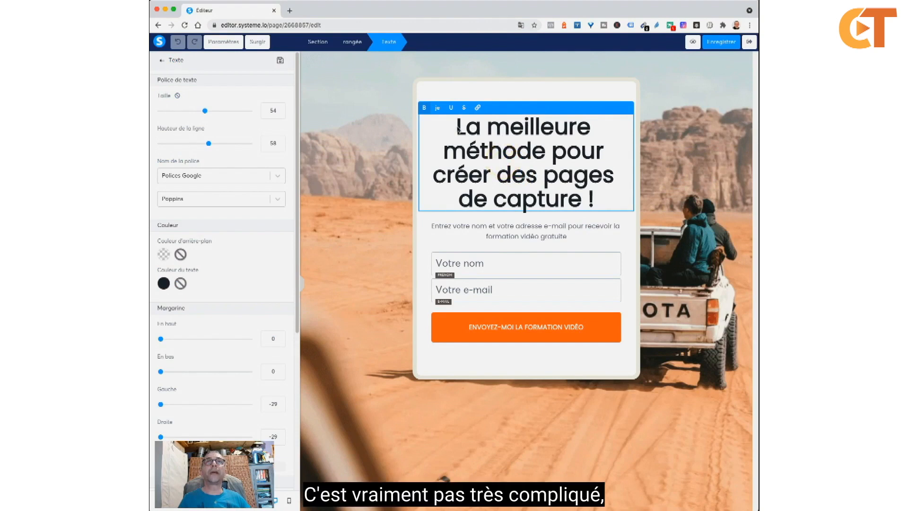
{"action": "left_click_drag", "start_coordinate": [458, 127], "coordinate": [593, 196]}
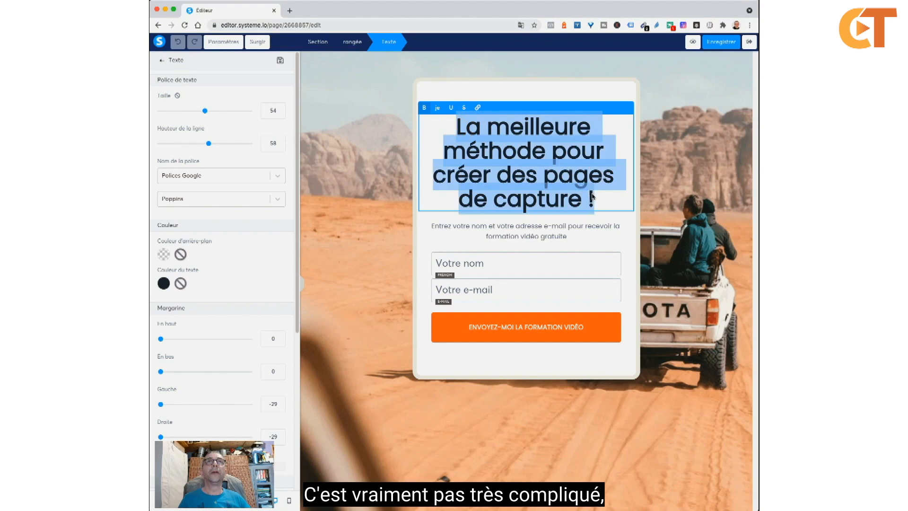
{"action": "type", "text": "Abo"}
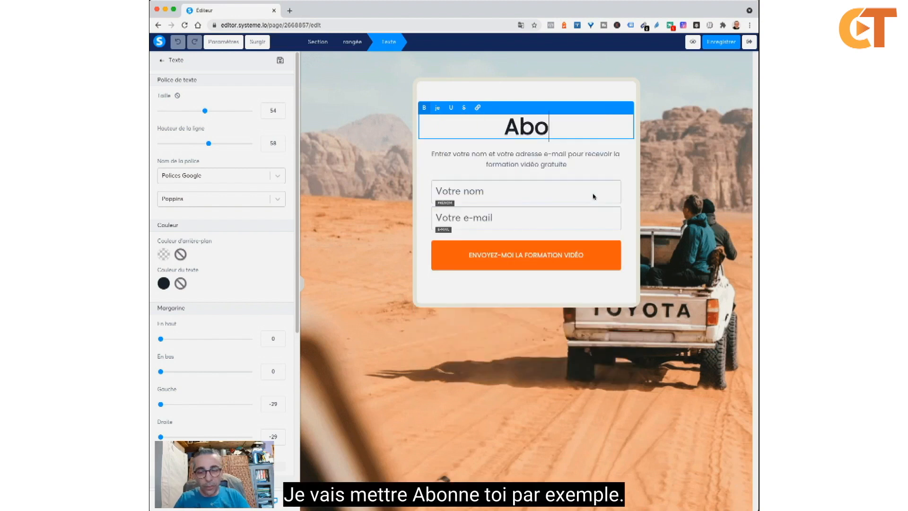
{"action": "type", "text": "nne-toi mai"}
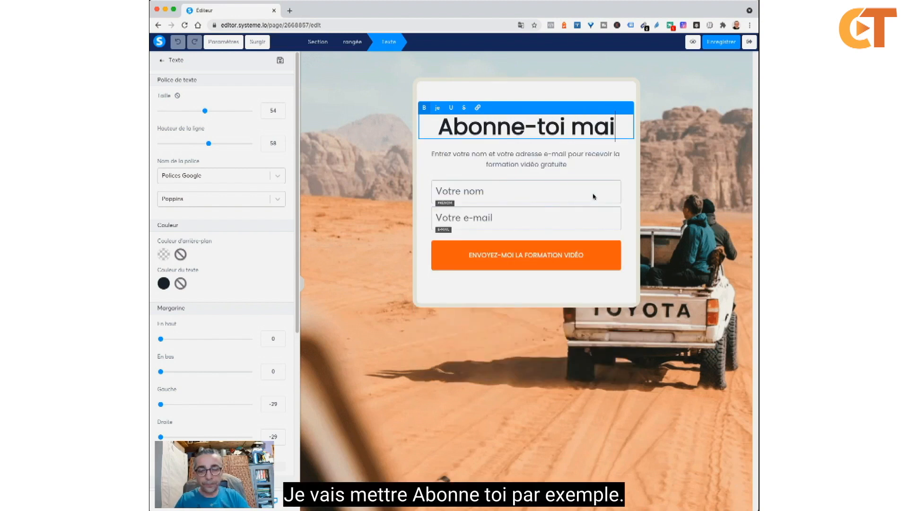
{"action": "type", "text": "ntenant !"}
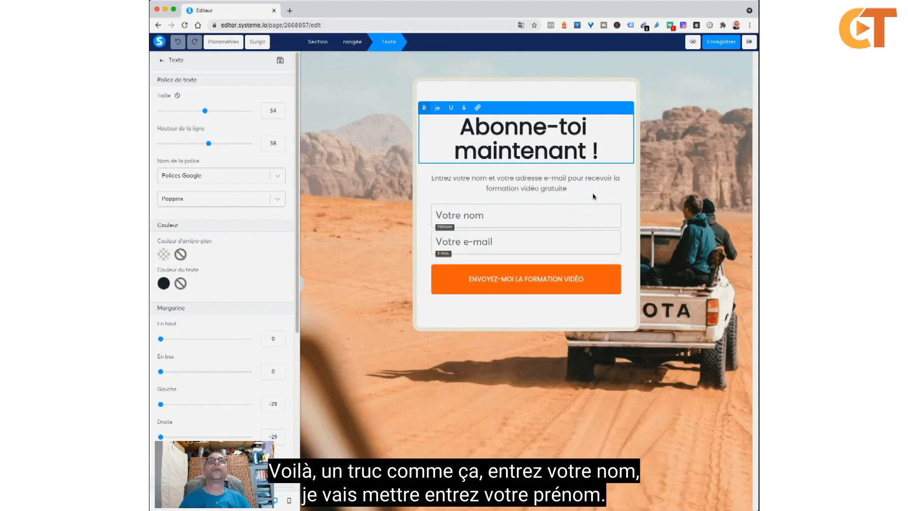
Change "nom" to "prénom" in the description text under the headline.
{"action": "left_click", "coordinate": [486, 179]}
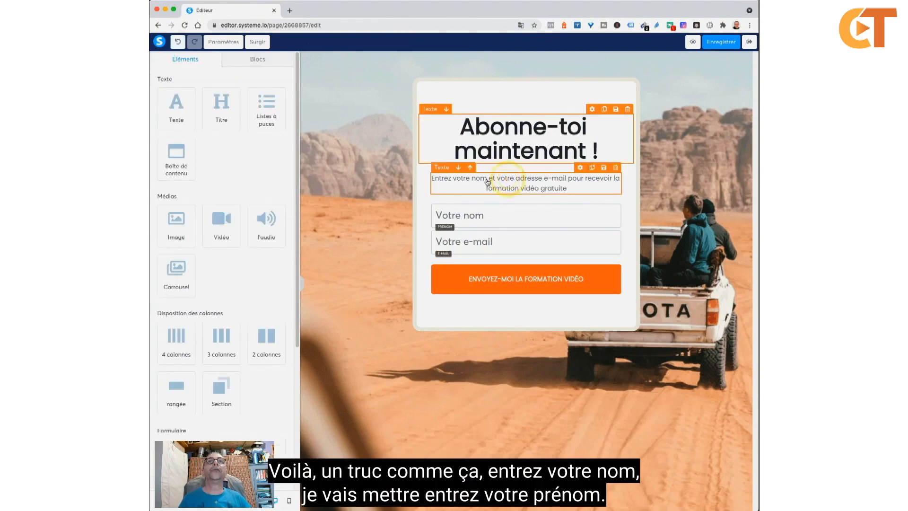
{"action": "left_click", "coordinate": [475, 180]}
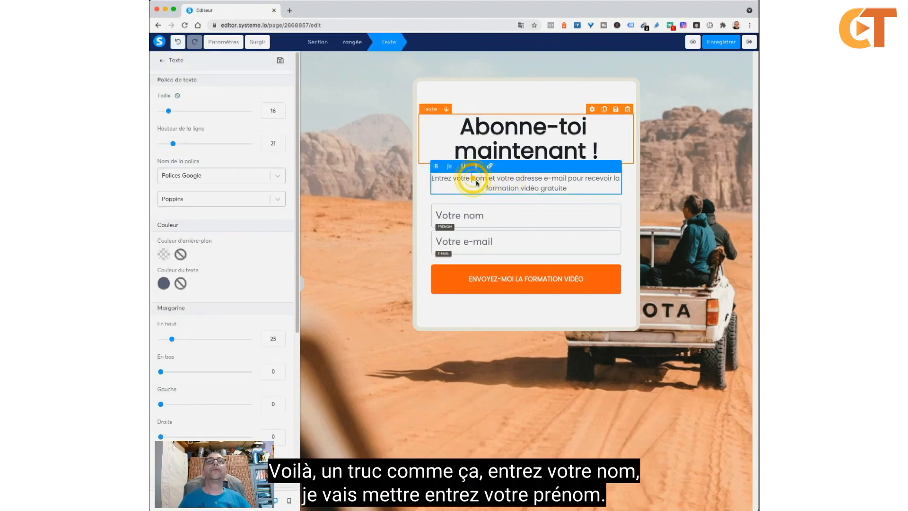
{"action": "type", "text": "pre"}
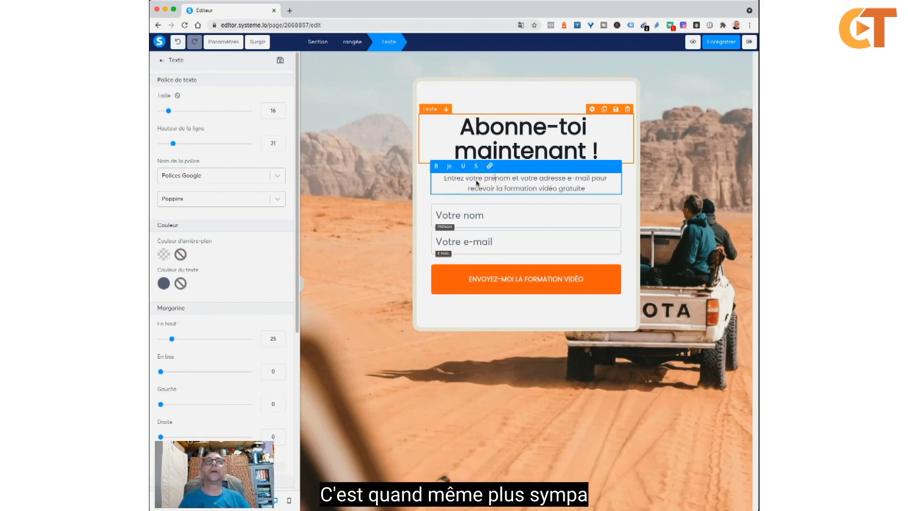
Set the default value of the form's name field to "Votre prénom".
{"action": "left_click", "coordinate": [471, 216]}
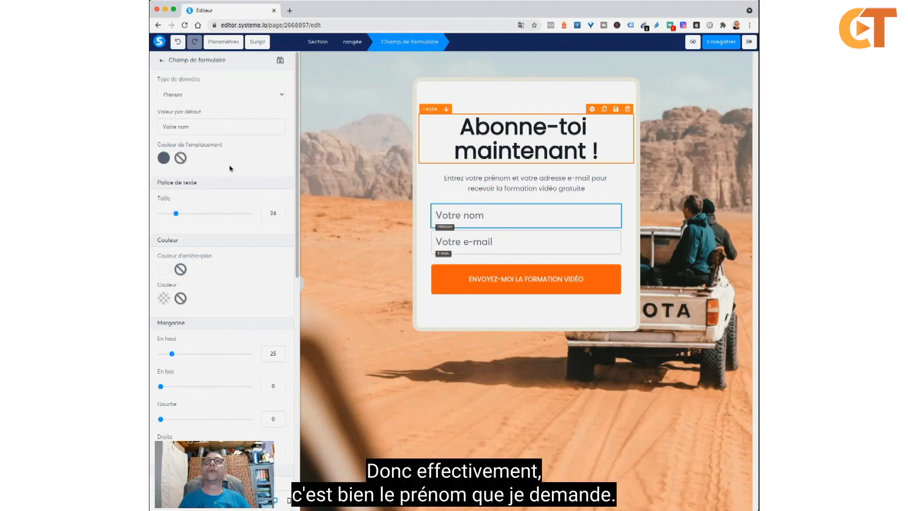
{"action": "left_click", "coordinate": [188, 127]}
{"action": "left_click", "coordinate": [179, 127]}
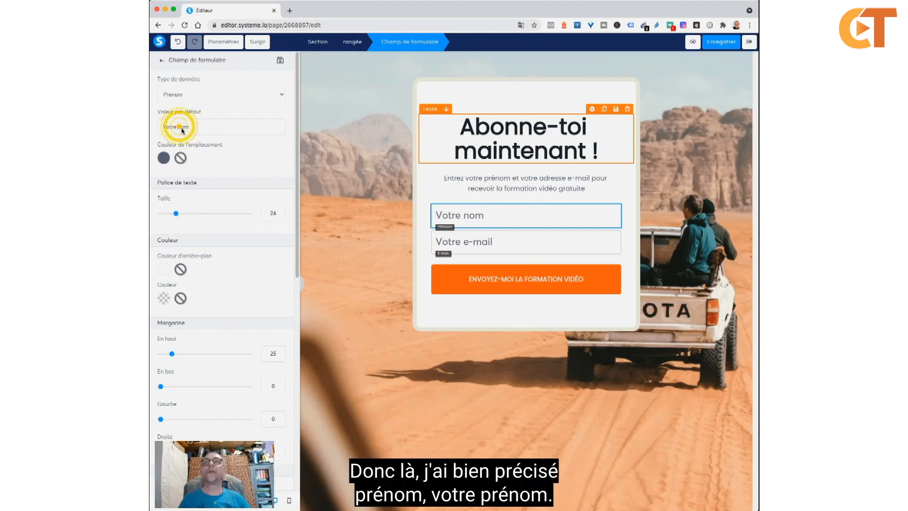
{"action": "type", "text": "pré"}
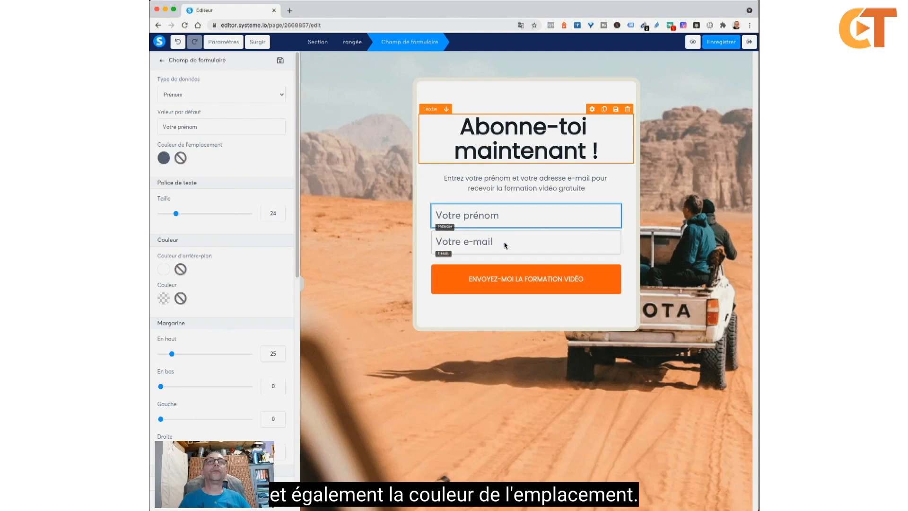
Open the form button's settings and keep the redirect after sign-up on "Vers l'étape suivante dans le tunnel".
{"action": "left_click", "coordinate": [535, 285]}
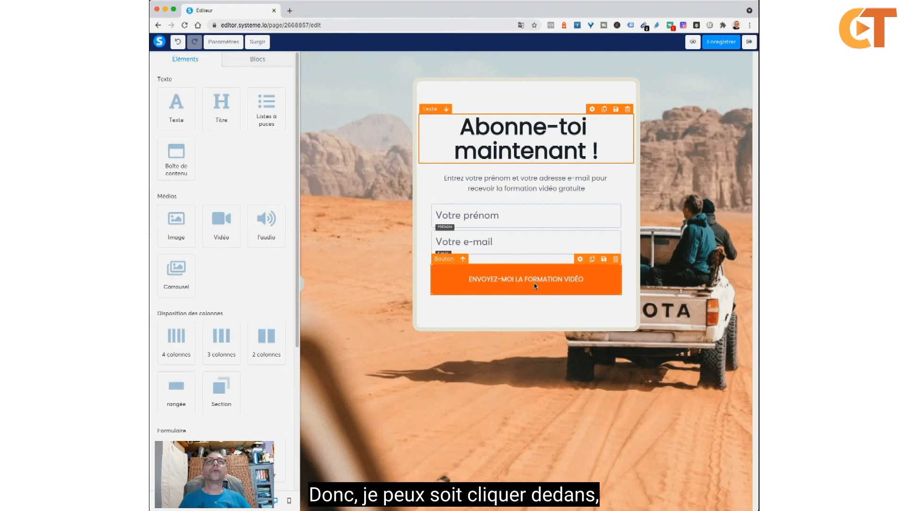
{"action": "left_click", "coordinate": [580, 258]}
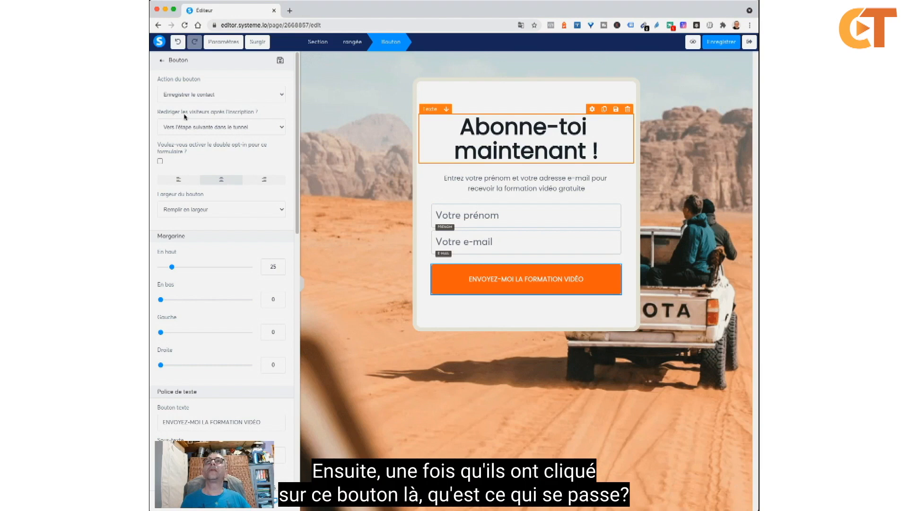
{"action": "left_click", "coordinate": [240, 128]}
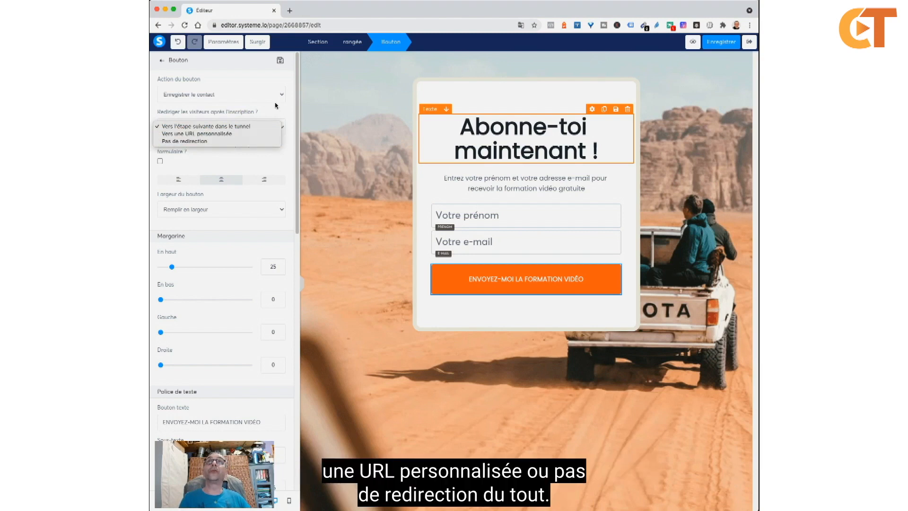
{"action": "left_click", "coordinate": [277, 127]}
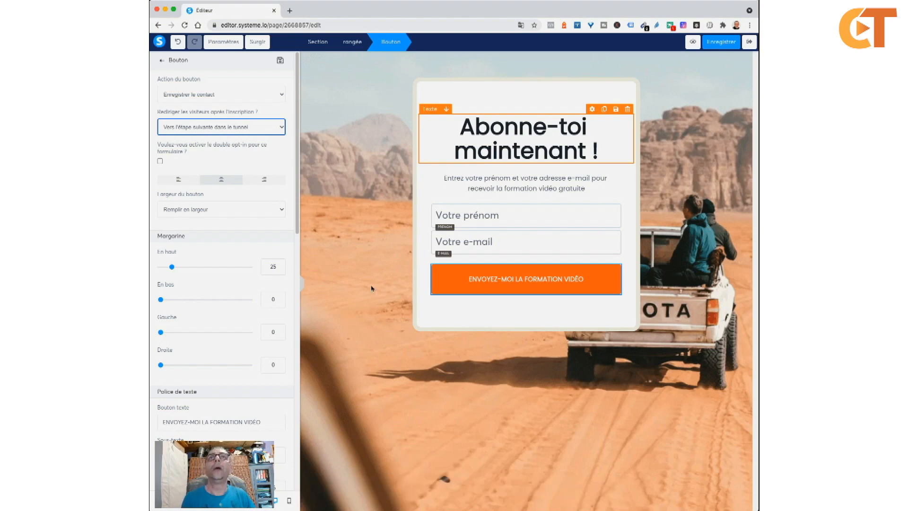
Set the background colour of the "ENVOYEZ-MOI LA FORMATION VIDÉO" button to red.
{"action": "scroll", "coordinate": [235, 272], "scroll_direction": "down", "scroll_amount": 8}
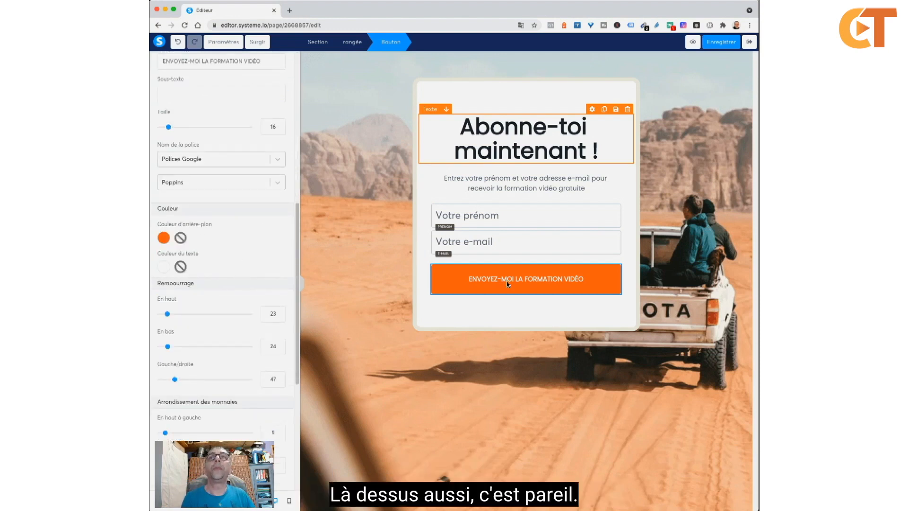
{"action": "left_click", "coordinate": [162, 238]}
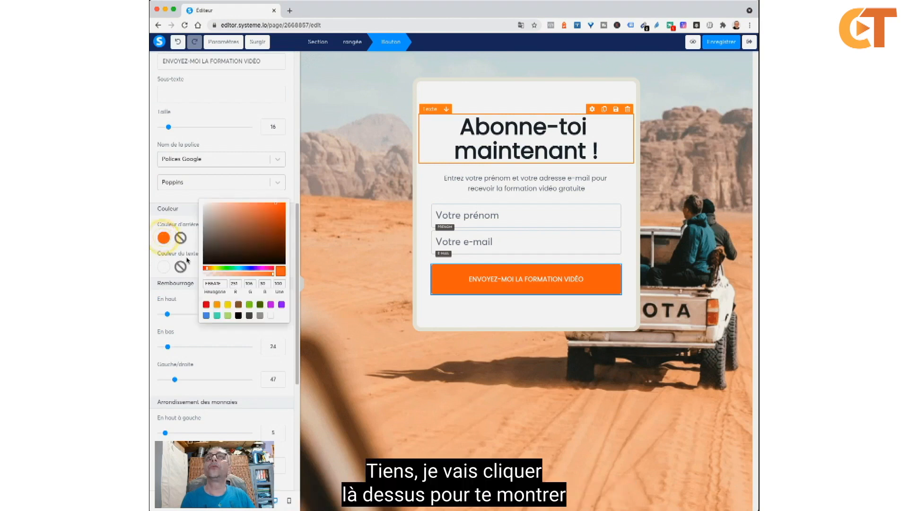
{"action": "left_click", "coordinate": [205, 305]}
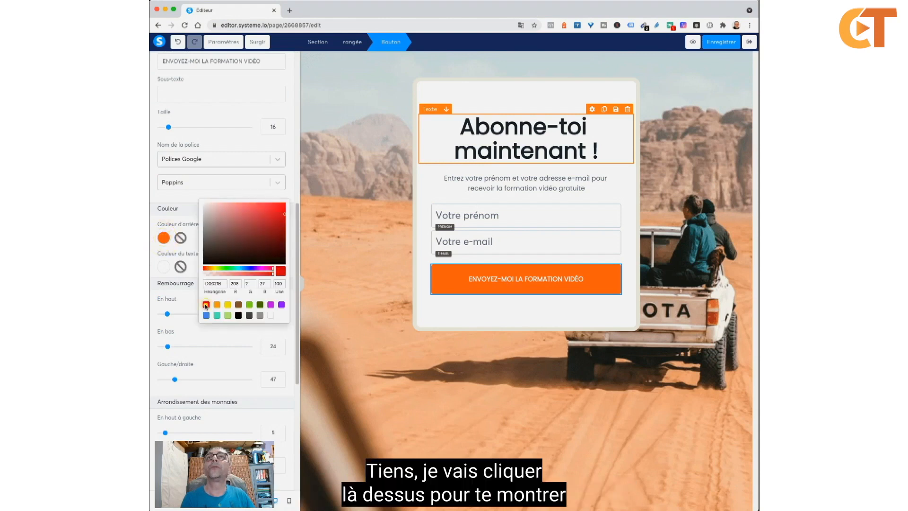
{"action": "left_click", "coordinate": [292, 173]}
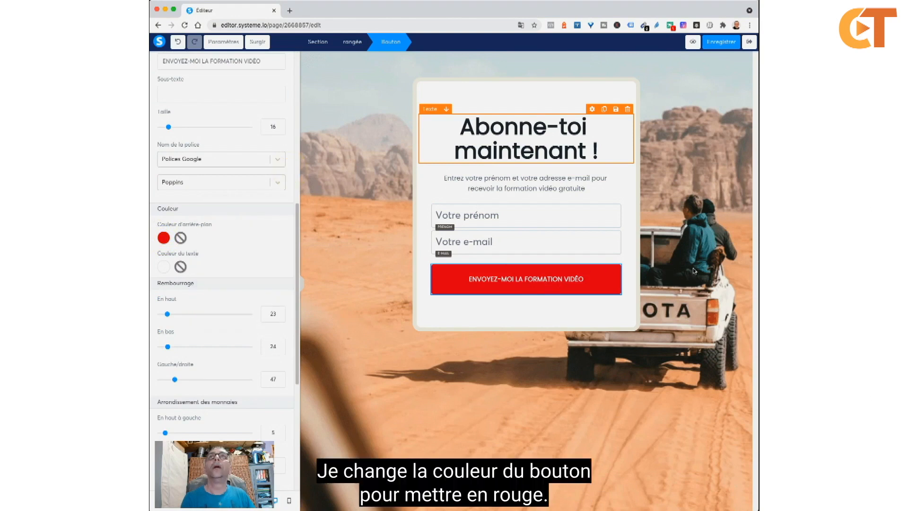
{"action": "scroll", "coordinate": [292, 308], "scroll_direction": "down", "scroll_amount": 5}
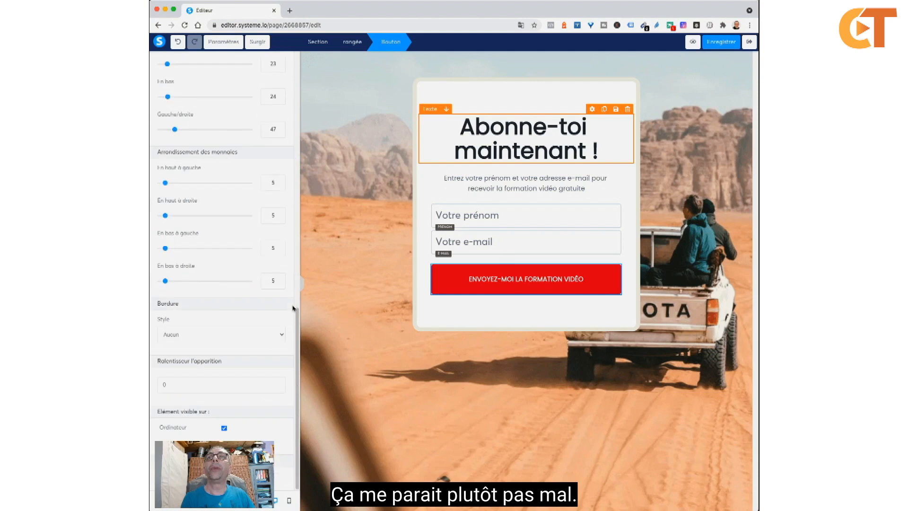
{"action": "left_click", "coordinate": [654, 421]}
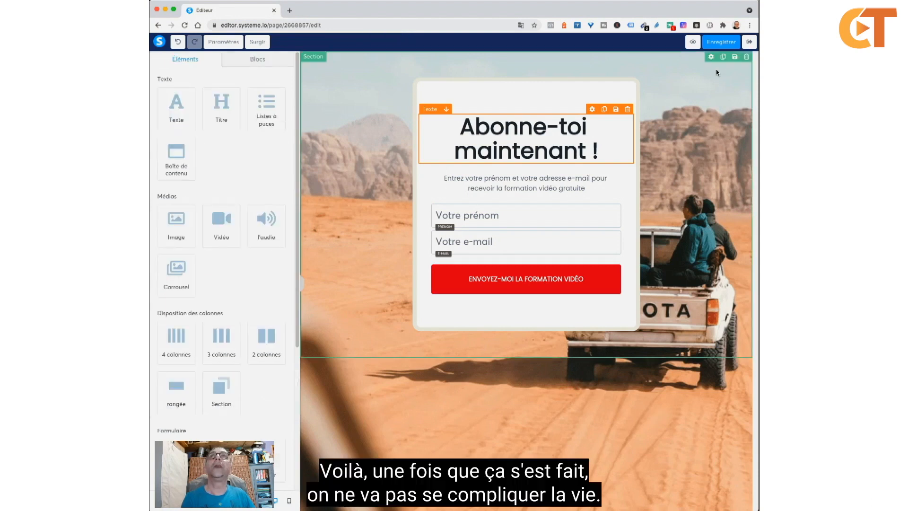
Save the capture page, preview it, and exit the editor back to the funnel.
{"action": "left_click", "coordinate": [711, 57]}
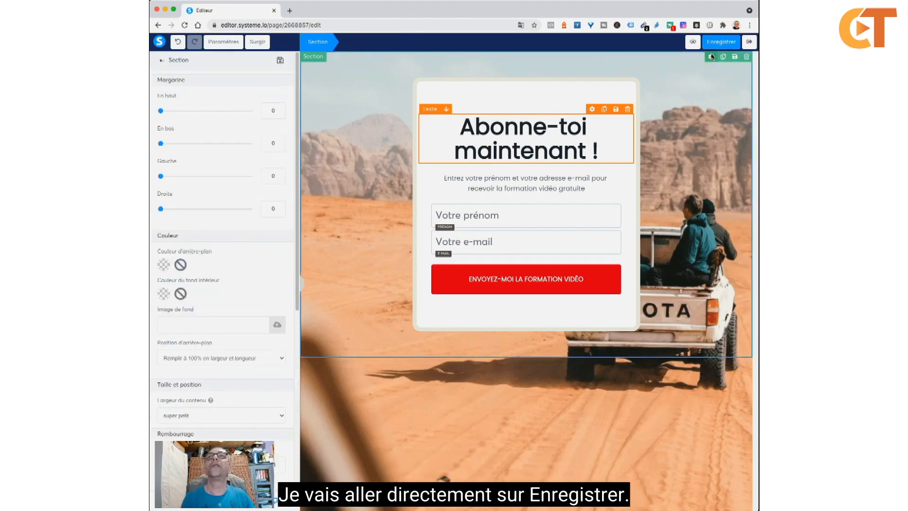
{"action": "left_click", "coordinate": [715, 43]}
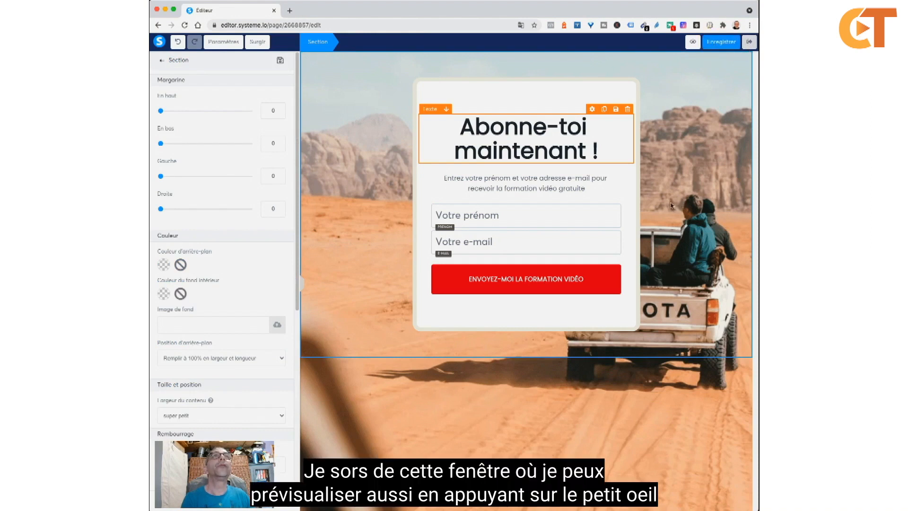
{"action": "left_click", "coordinate": [693, 42]}
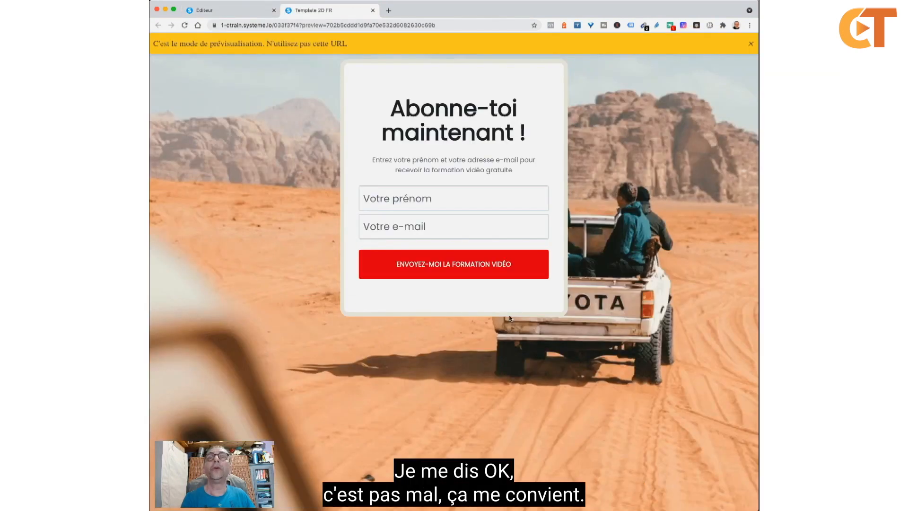
{"action": "left_click", "coordinate": [373, 10]}
{"action": "left_click", "coordinate": [749, 42]}
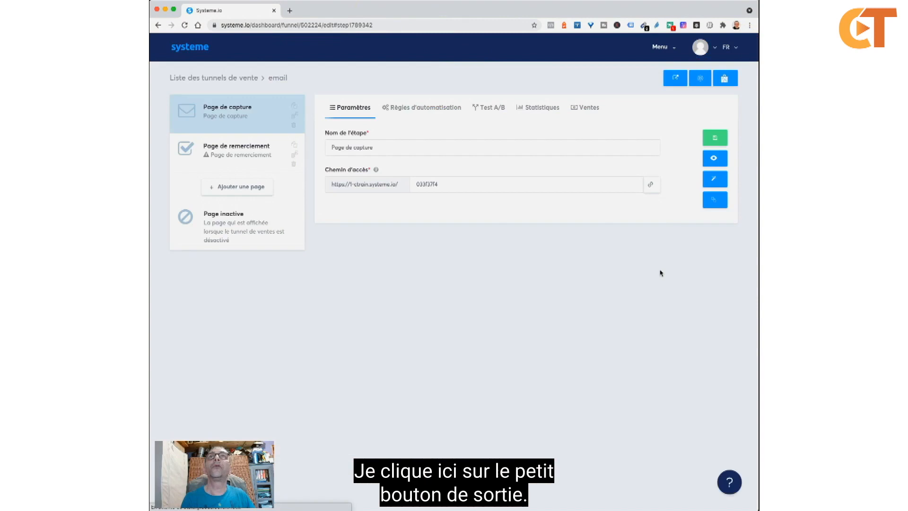
Select the blue thumbs-up "Merci pour votre inscription !" template for the funnel's "Page de remerciement".
{"action": "left_click", "coordinate": [240, 158]}
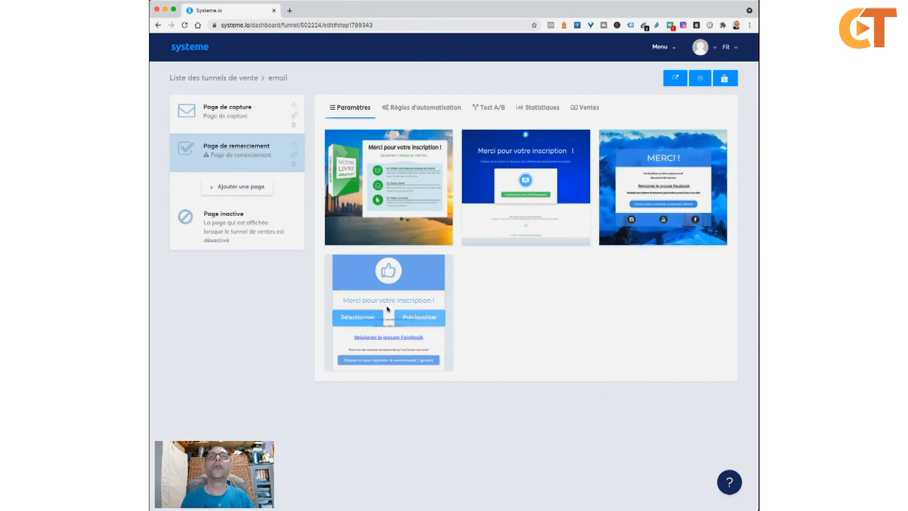
{"action": "mouse_move", "coordinate": [357, 315]}
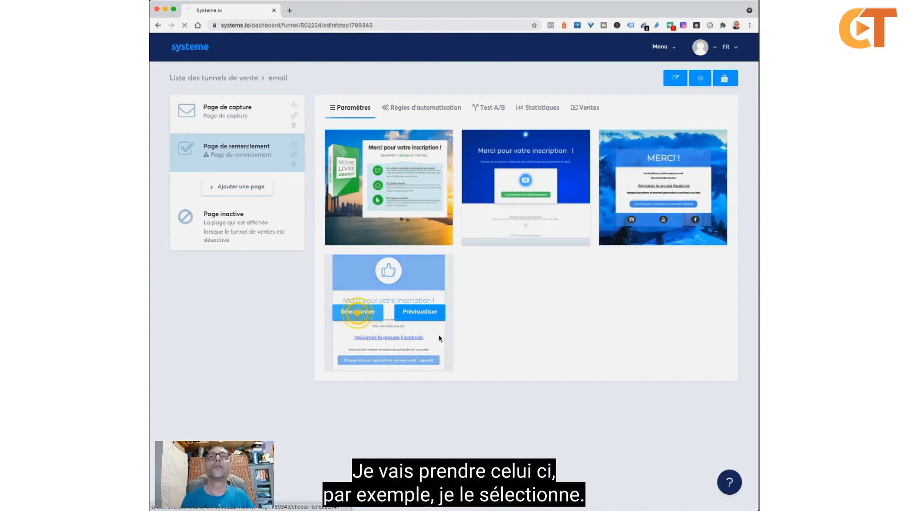
{"action": "left_click", "coordinate": [357, 315]}
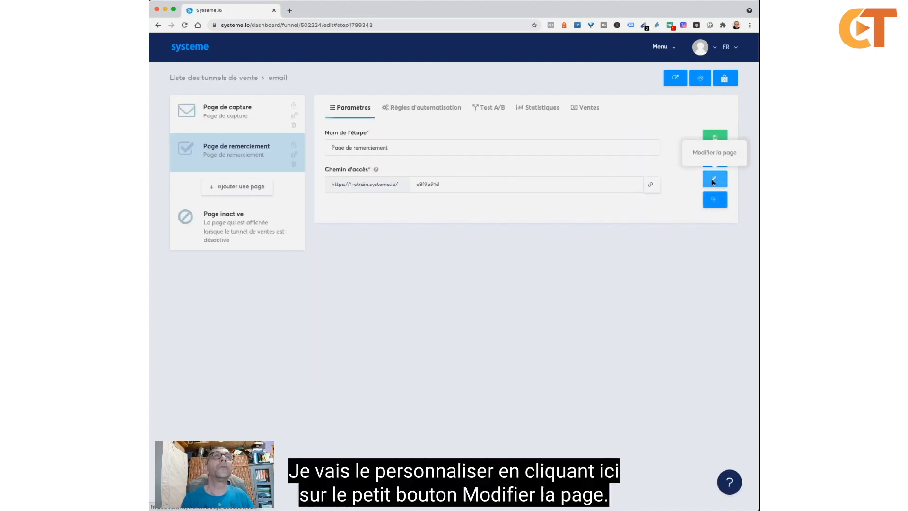
Open the thank-you page for editing and delete the text block starting "Vous allez recevoir vos identifiants par email".
{"action": "left_click", "coordinate": [713, 182]}
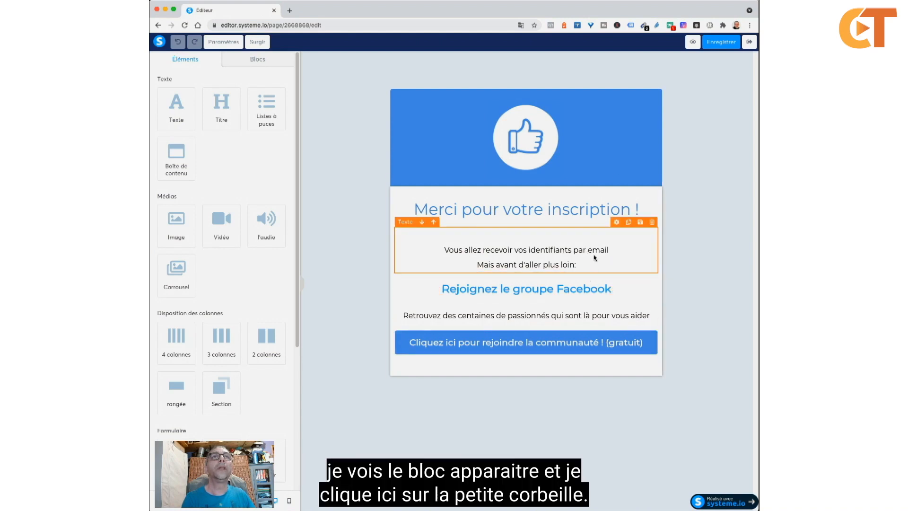
{"action": "left_click", "coordinate": [651, 222]}
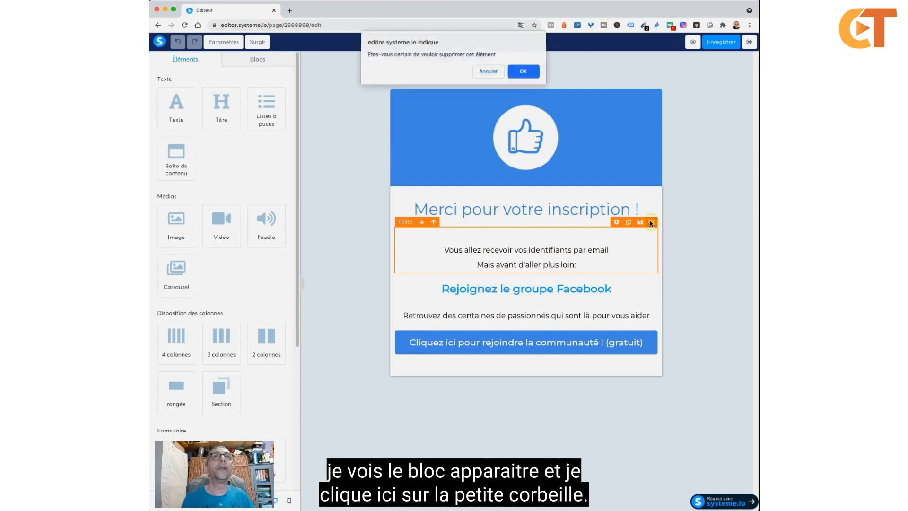
{"action": "left_click", "coordinate": [523, 72]}
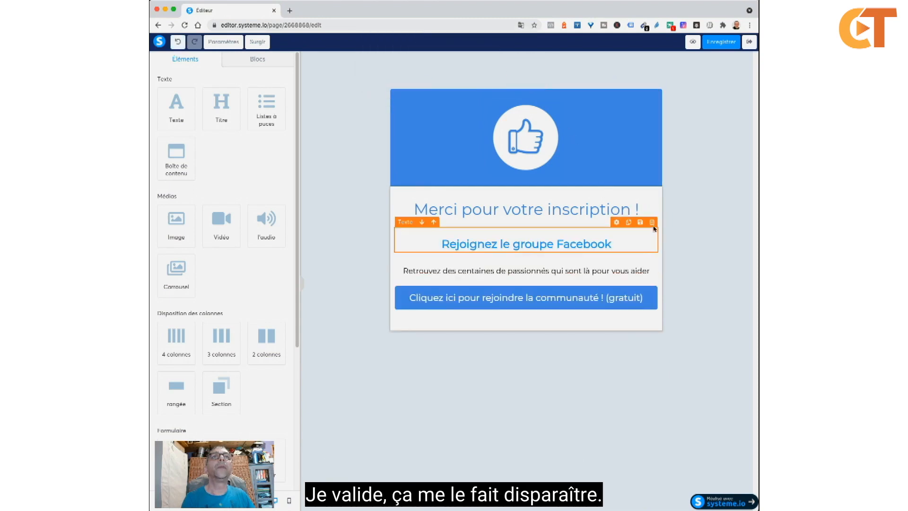
Delete the "Rejoignez le groupe Facebook" text, the "Retrouvez des centaines de passionnés" text and the "Cliquez ici pour rejoindre la communauté" button from the thank-you page.
{"action": "left_click", "coordinate": [652, 222]}
{"action": "left_click", "coordinate": [523, 72]}
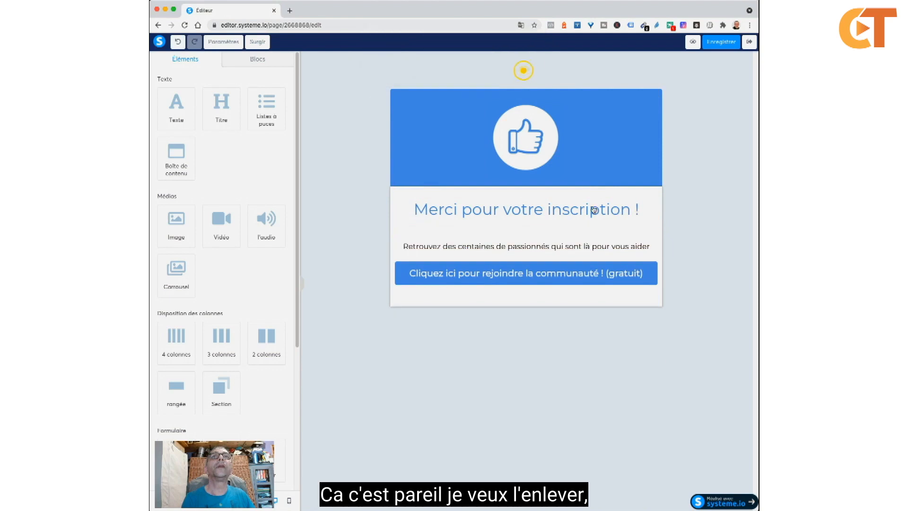
{"action": "left_click", "coordinate": [651, 222]}
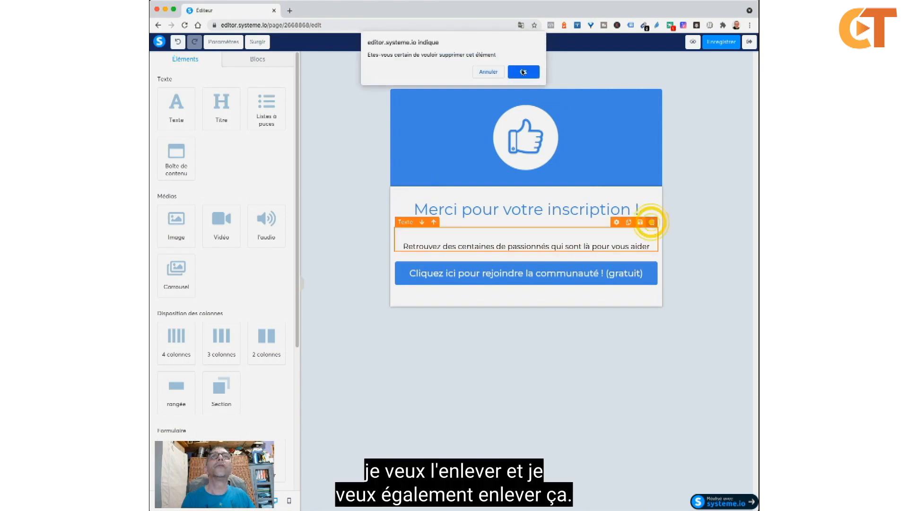
{"action": "left_click", "coordinate": [522, 70]}
{"action": "left_click", "coordinate": [651, 232]}
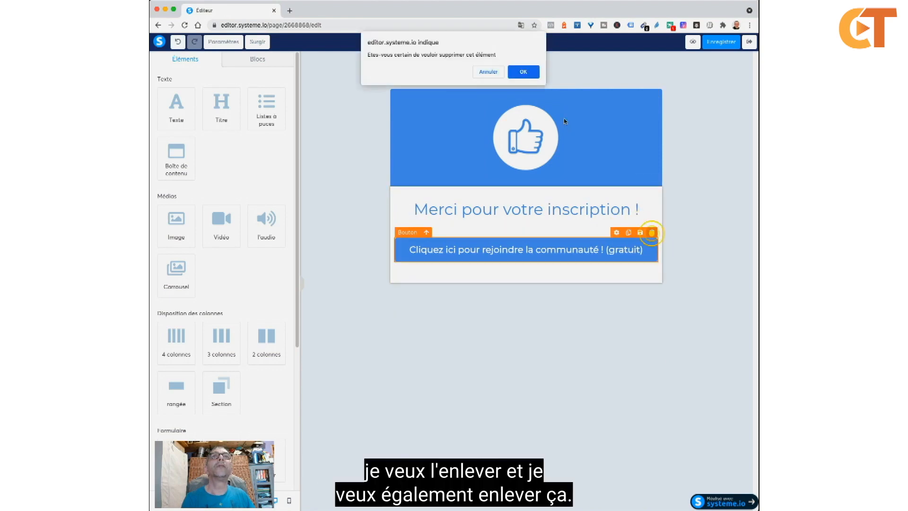
{"action": "left_click", "coordinate": [528, 72]}
Save the thank-you page, preview it, and exit the page editor.
{"action": "left_click", "coordinate": [720, 42]}
{"action": "left_click", "coordinate": [692, 41]}
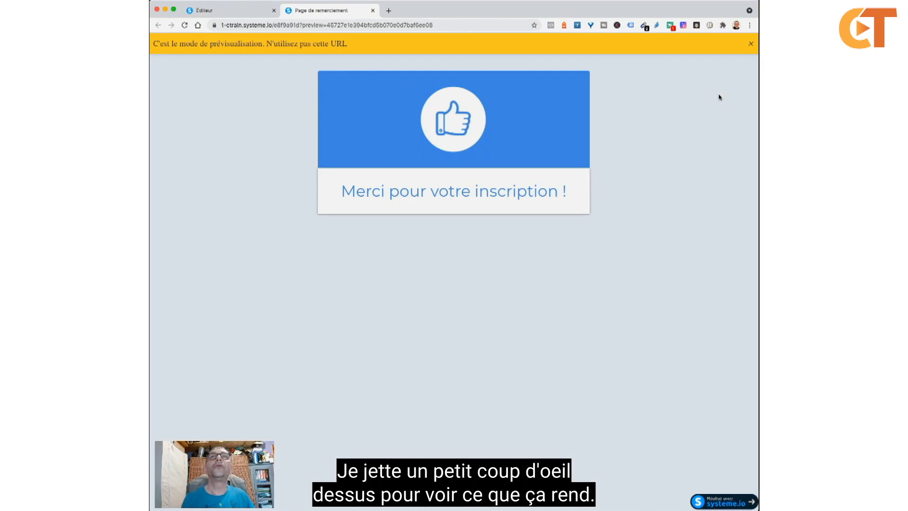
{"action": "left_click", "coordinate": [373, 11]}
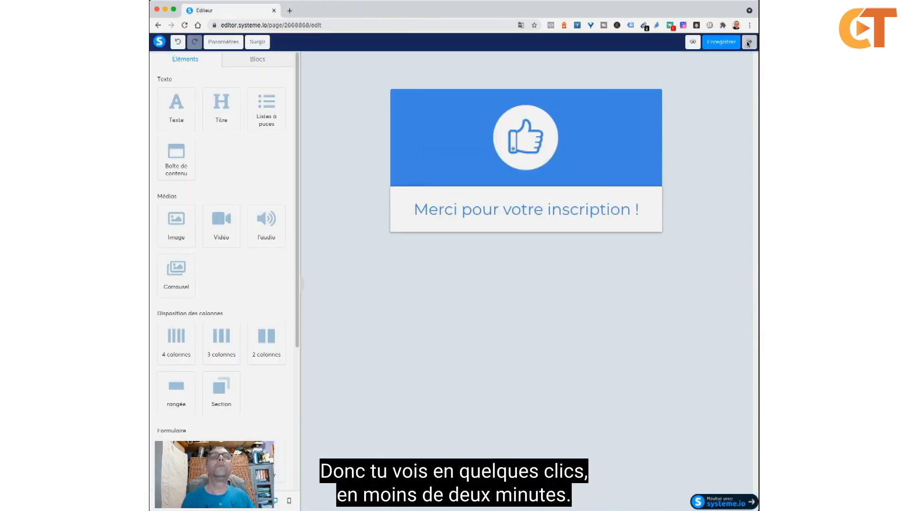
{"action": "left_click", "coordinate": [748, 43]}
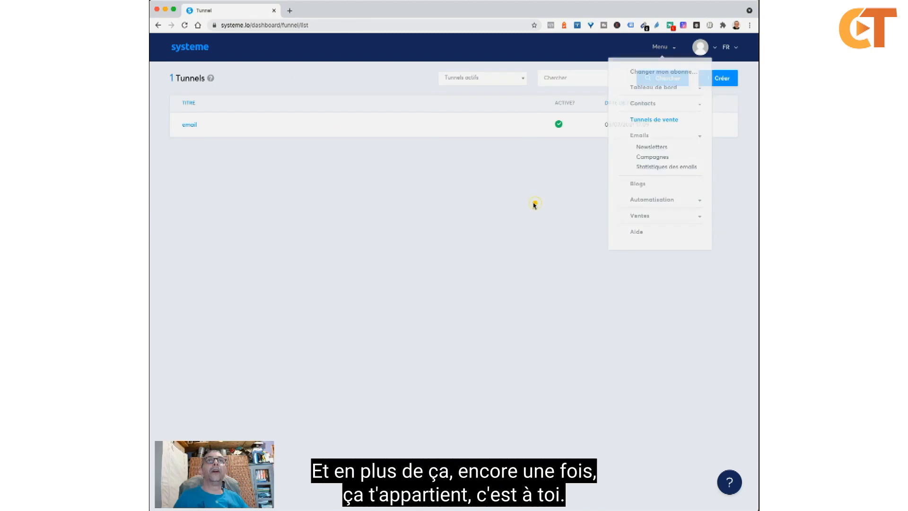
{"action": "left_click", "coordinate": [532, 204]}
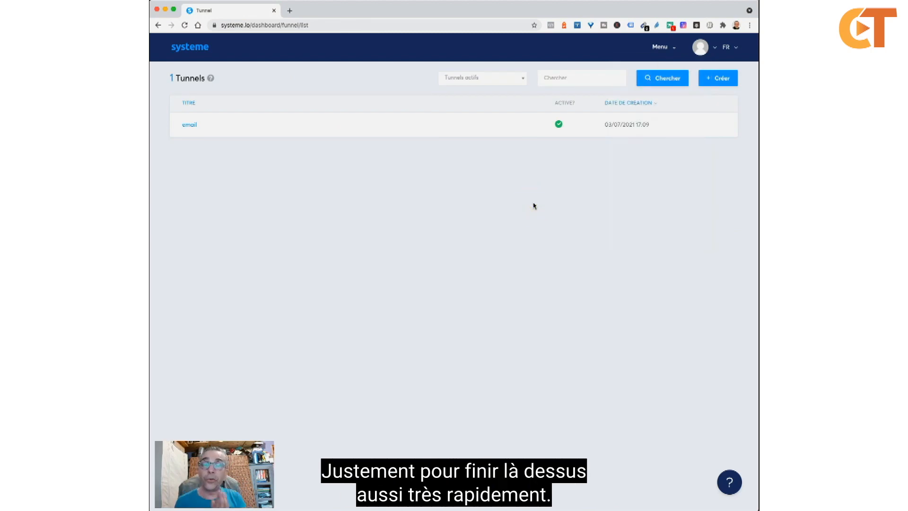